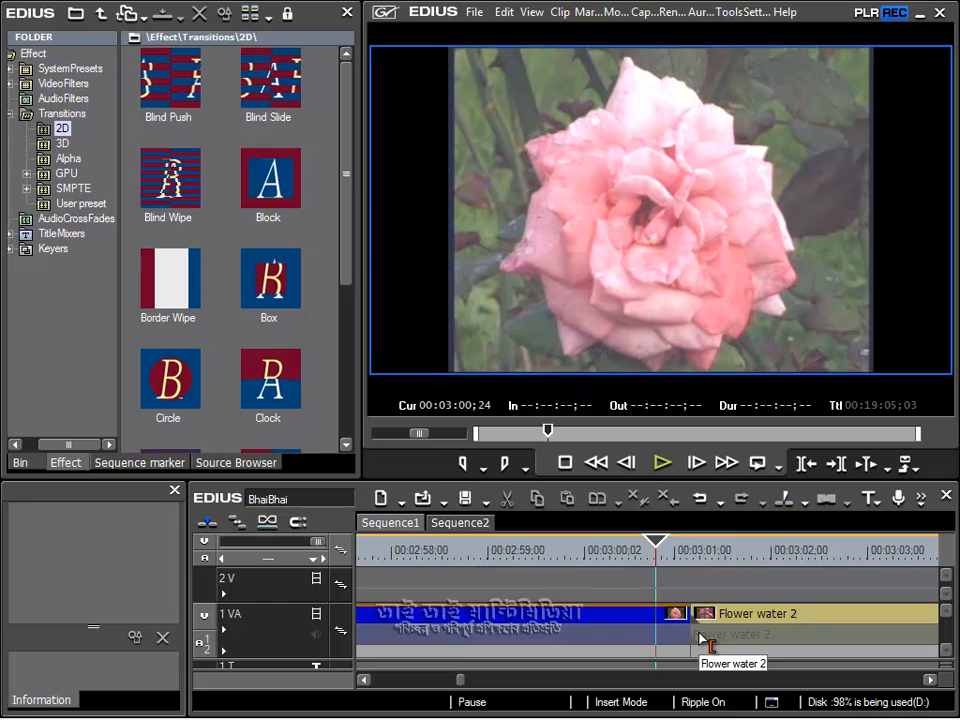
Step: Apply the Alpha Custom Map transition at the cut before the Flower water 2 clip and play through it
{"action": "left_click", "coordinate": [68, 160]}
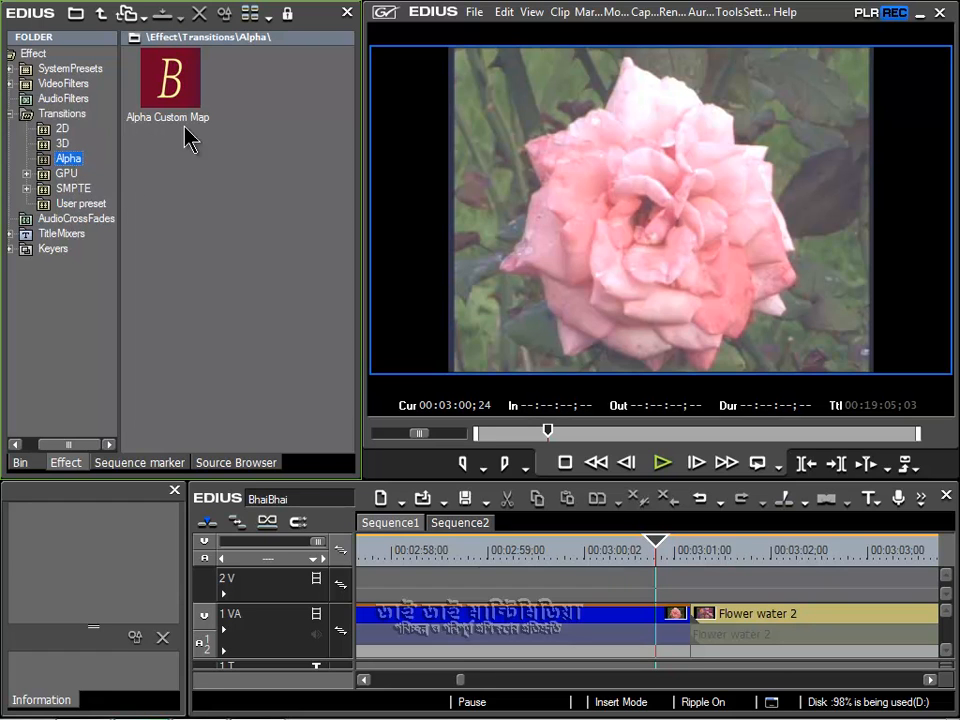
{"action": "left_click_drag", "start_coordinate": [162, 84], "coordinate": [694, 620]}
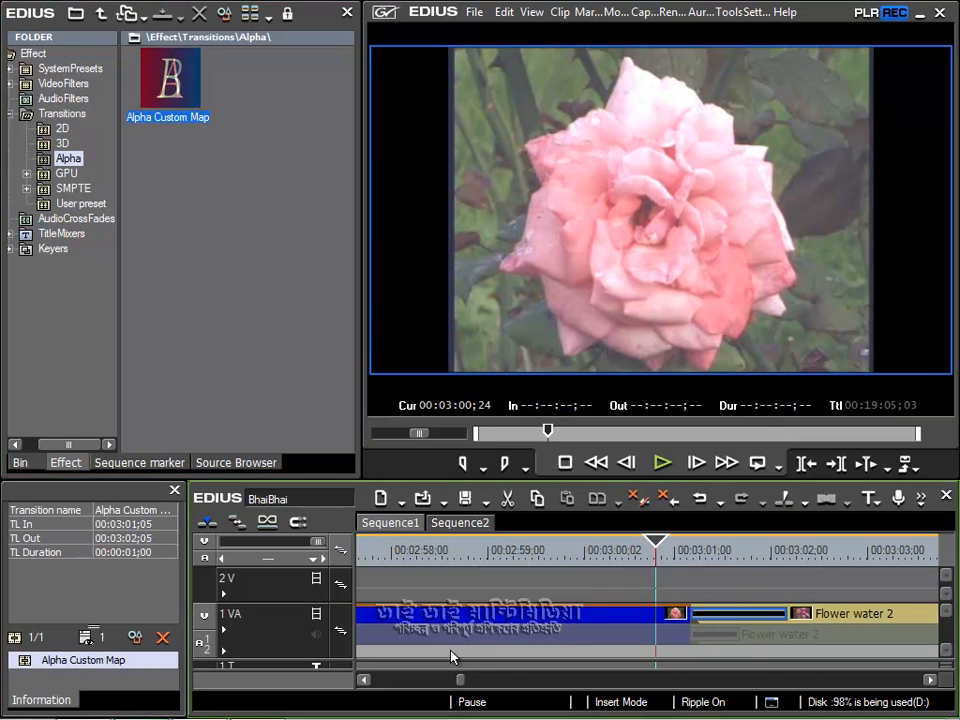
{"action": "left_click", "coordinate": [662, 462]}
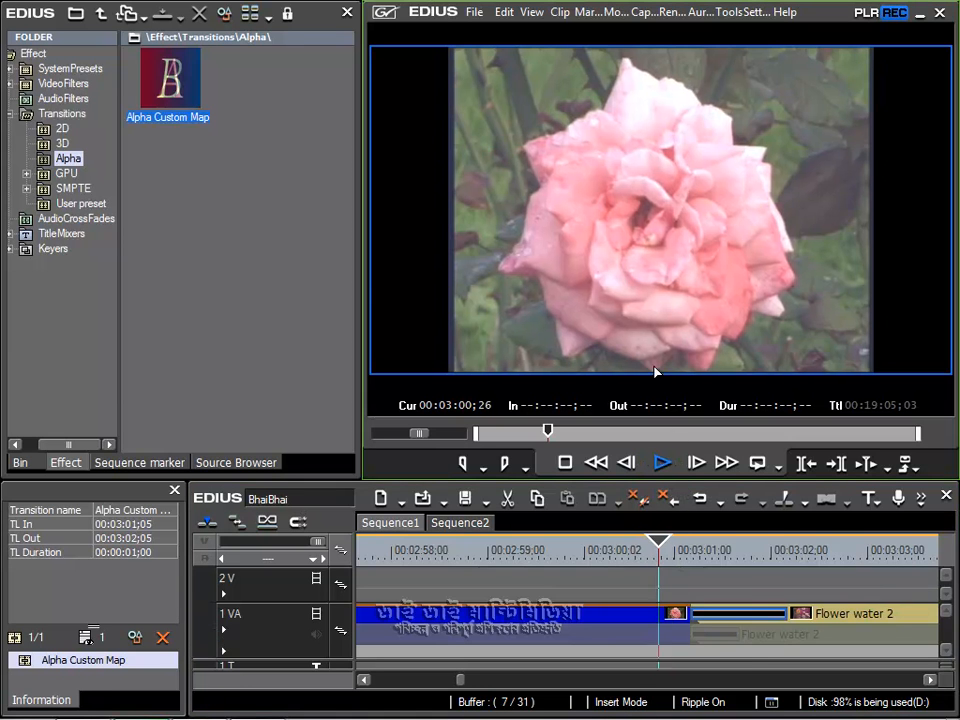
{"action": "left_click", "coordinate": [695, 464]}
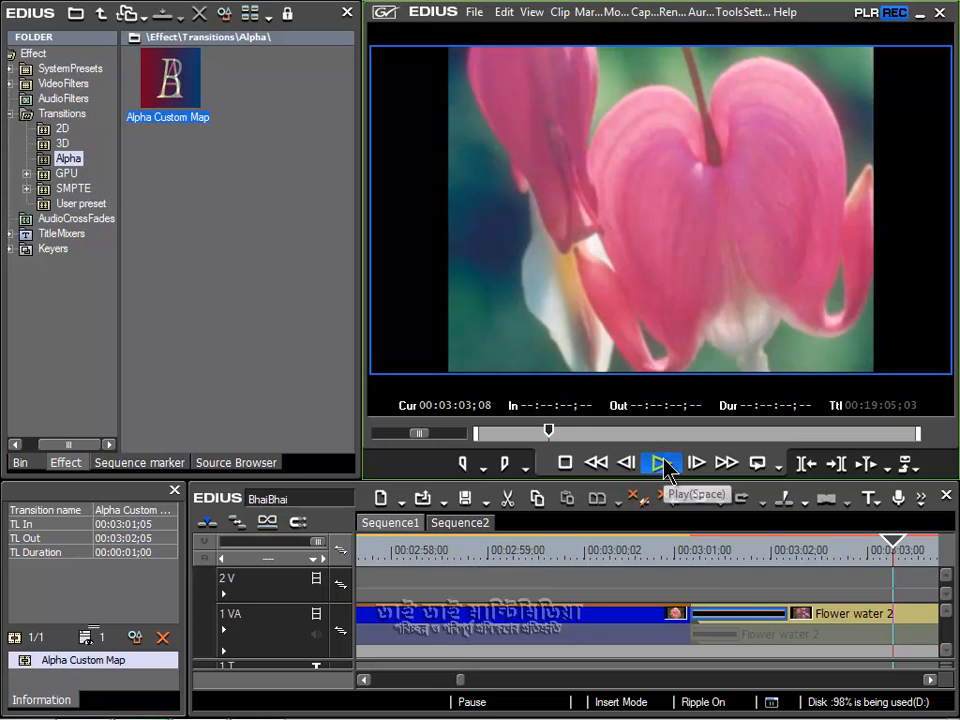
{"action": "left_click", "coordinate": [662, 462]}
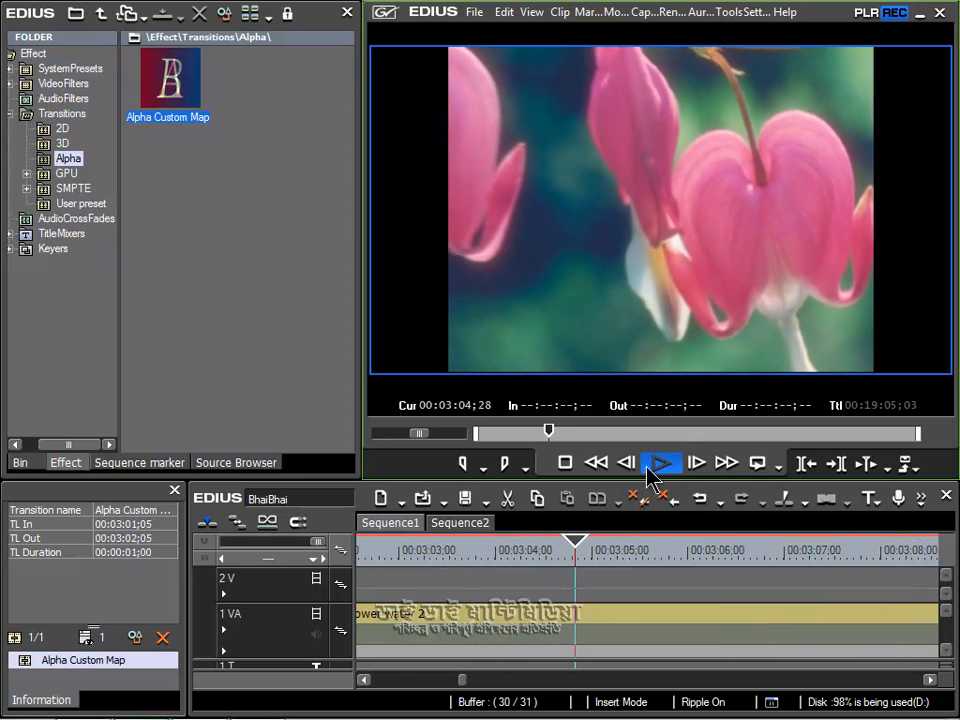
{"action": "left_click", "coordinate": [660, 463]}
Step: Replay the default Alpha Custom Map transition from just before its start
{"action": "left_click", "coordinate": [364, 680]}
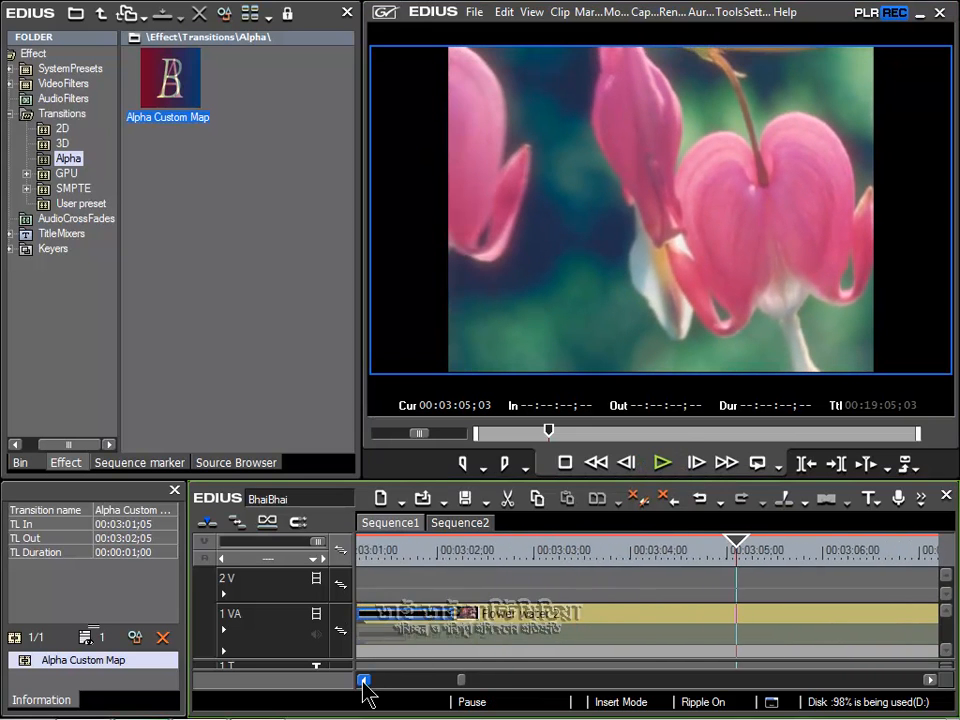
{"action": "left_click", "coordinate": [364, 680]}
{"action": "left_click", "coordinate": [536, 552]}
{"action": "left_click", "coordinate": [662, 462]}
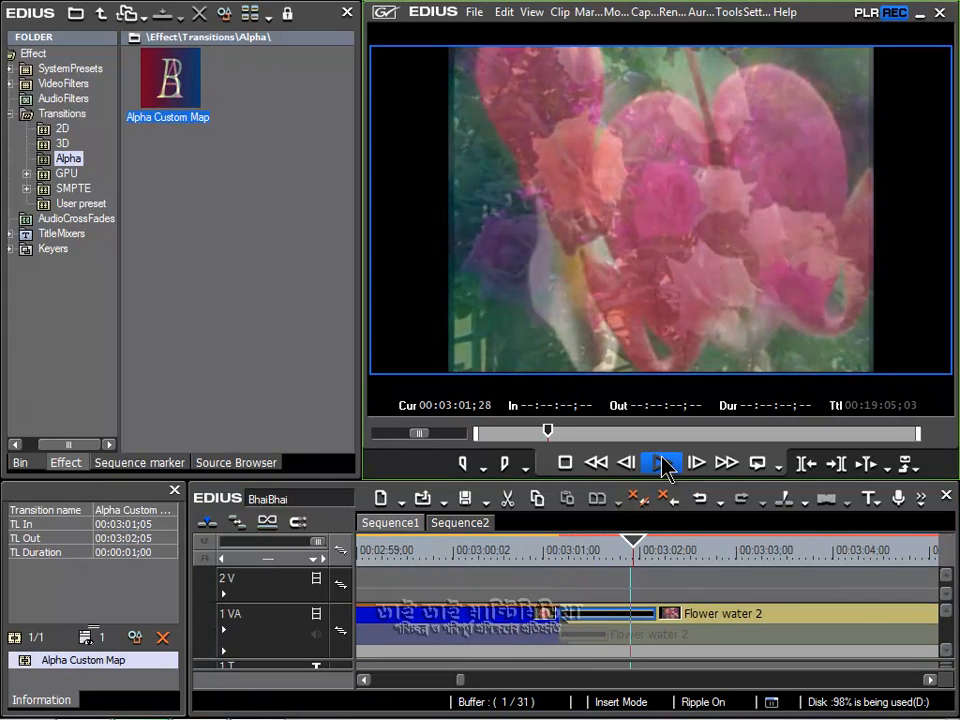
{"action": "left_click", "coordinate": [662, 462]}
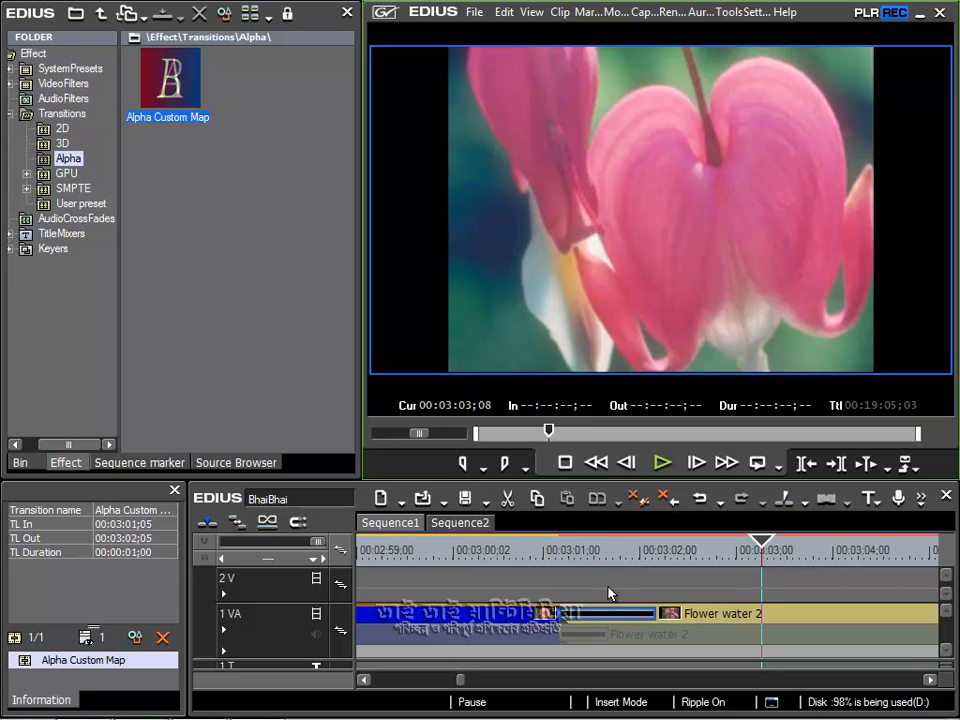
Step: Enable Use Colored Edges in the Alpha Custom Map transition's settings, with the playhead parked inside the transition
{"action": "left_click", "coordinate": [607, 556]}
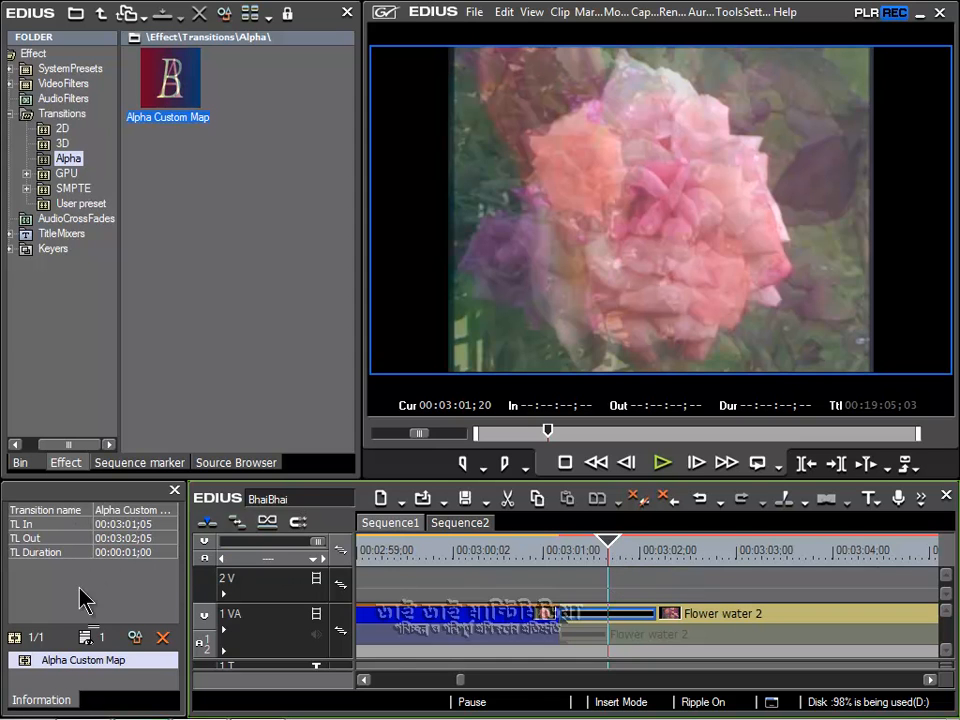
{"action": "left_click", "coordinate": [89, 662]}
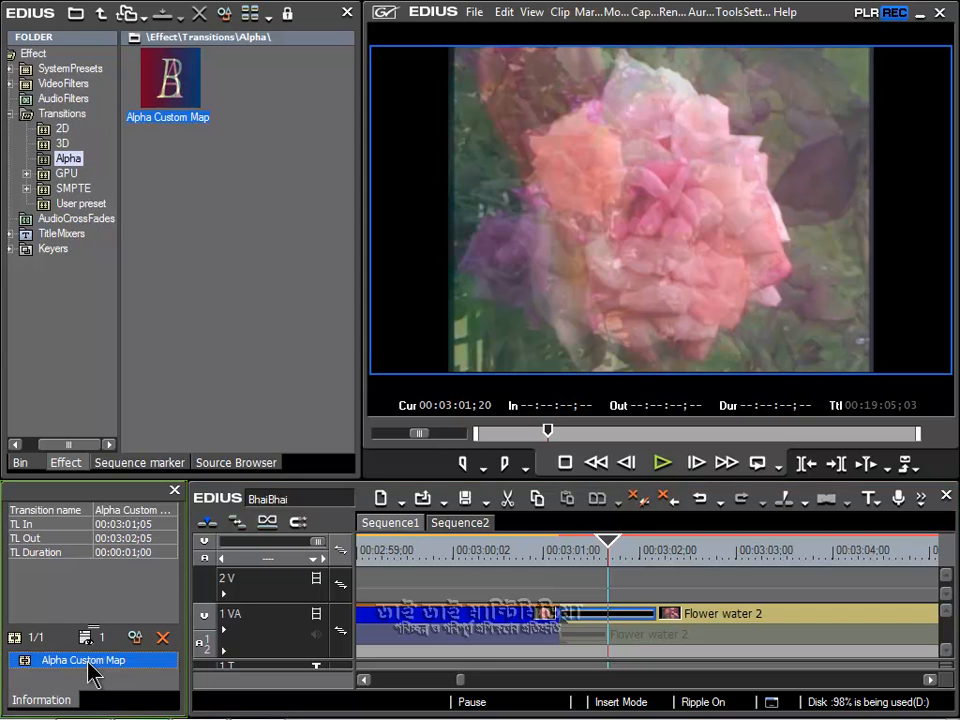
{"action": "left_click", "coordinate": [135, 638]}
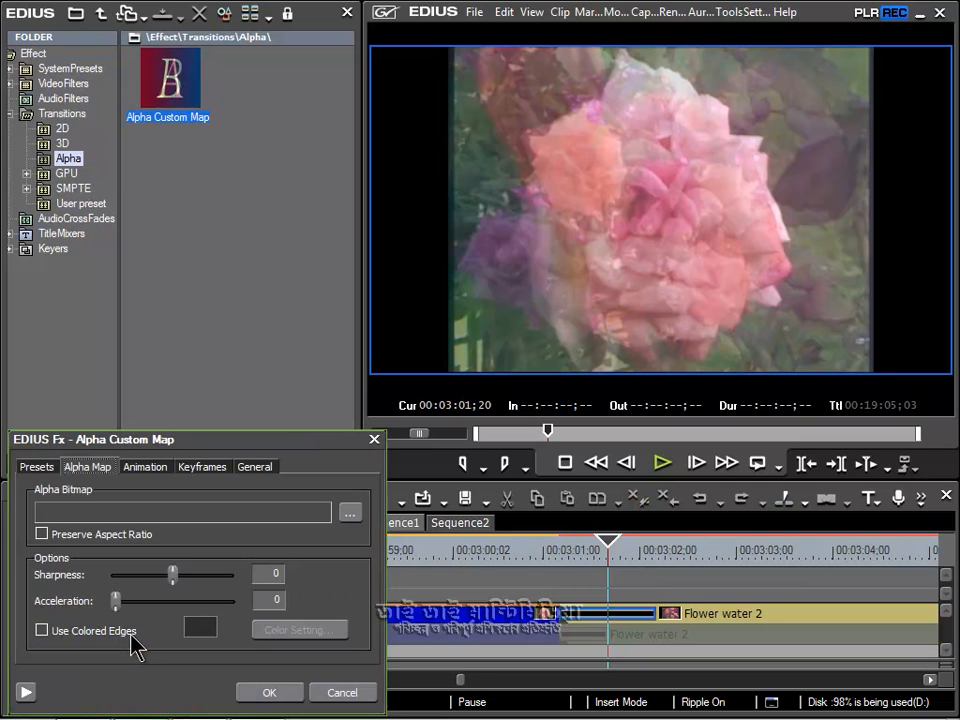
{"action": "left_click_drag", "start_coordinate": [248, 442], "coordinate": [328, 270]}
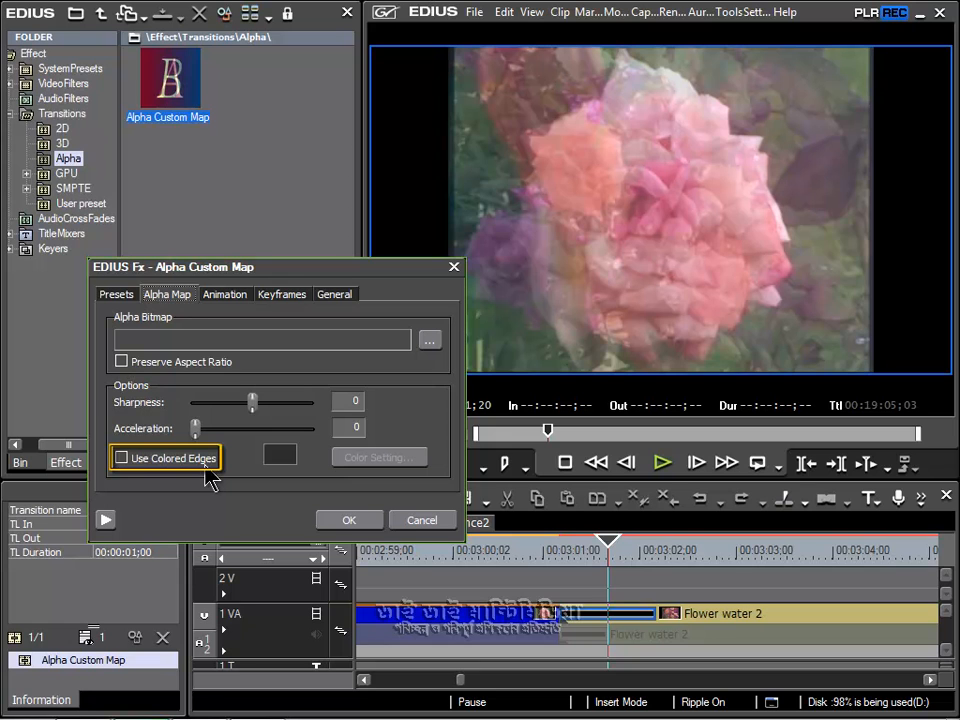
{"action": "left_click", "coordinate": [122, 459]}
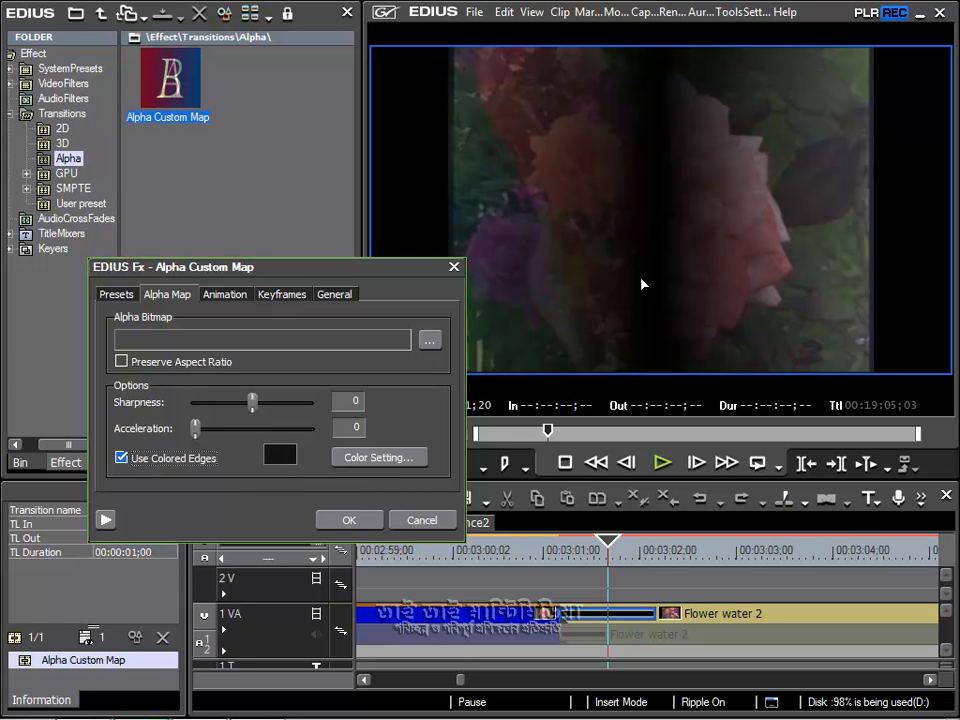
{"action": "left_click", "coordinate": [340, 518]}
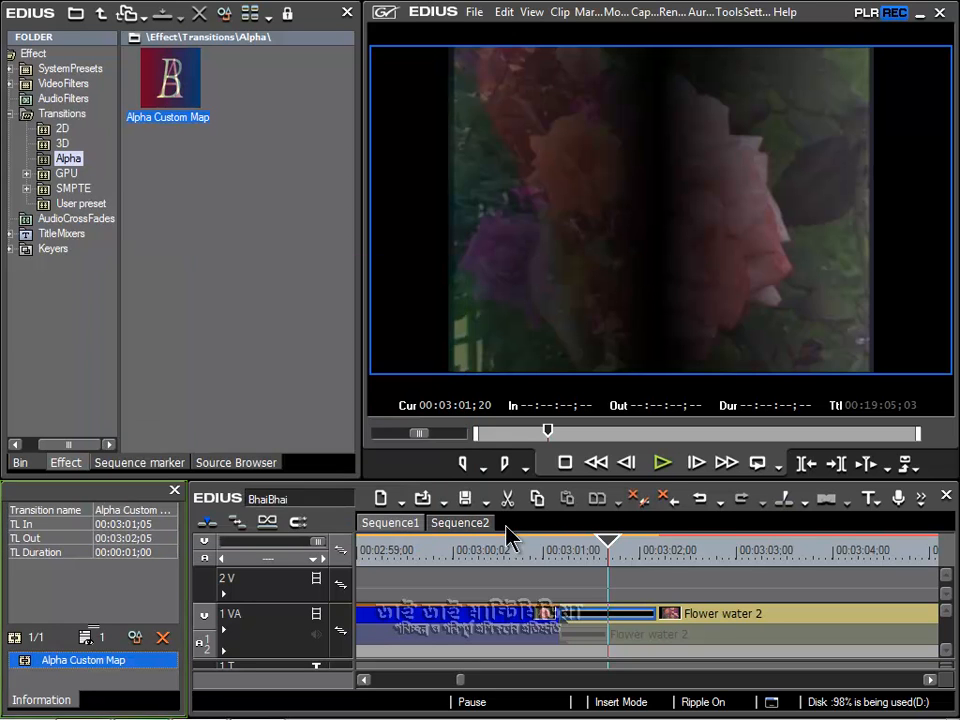
Step: Play the transition from just before its start twice to check the colored edge
{"action": "left_click", "coordinate": [557, 552]}
{"action": "left_click_drag", "start_coordinate": [553, 547], "coordinate": [547, 549]}
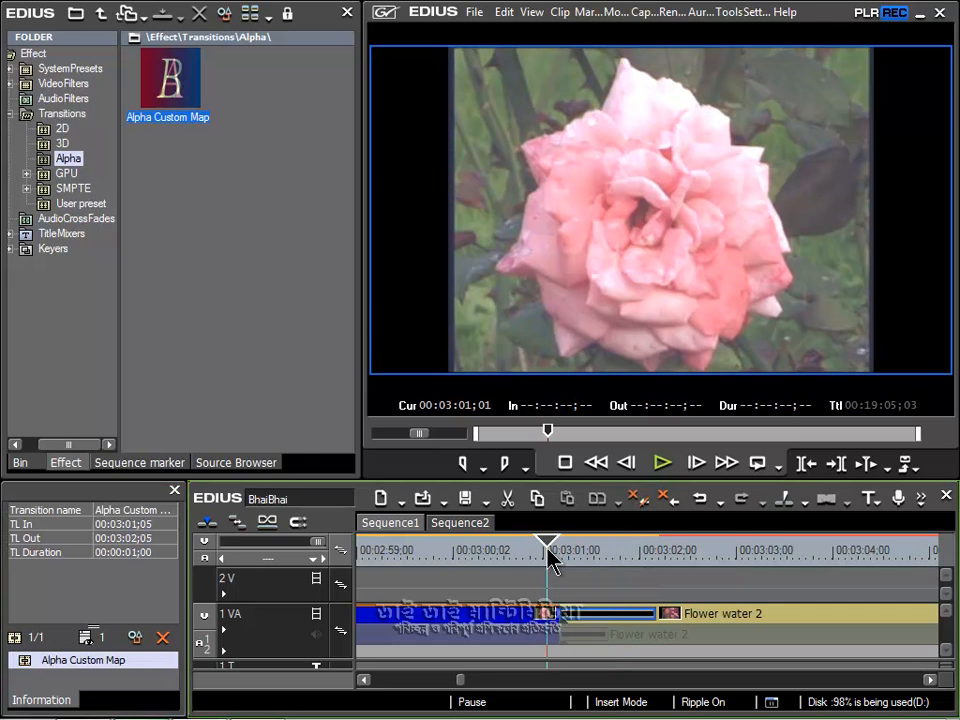
{"action": "left_click", "coordinate": [655, 466]}
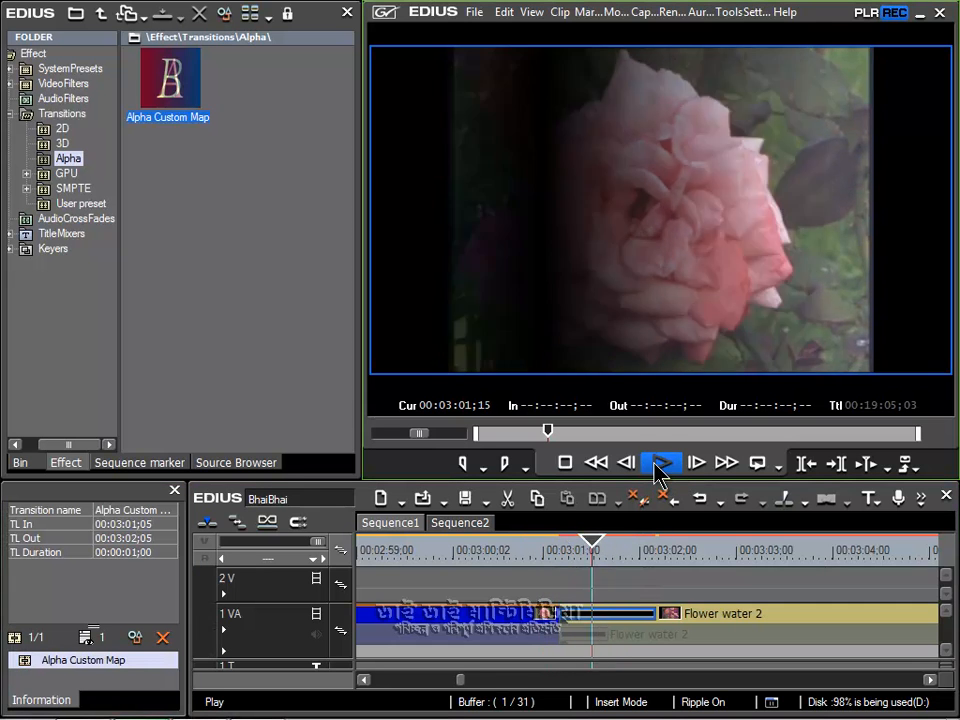
{"action": "left_click", "coordinate": [656, 463]}
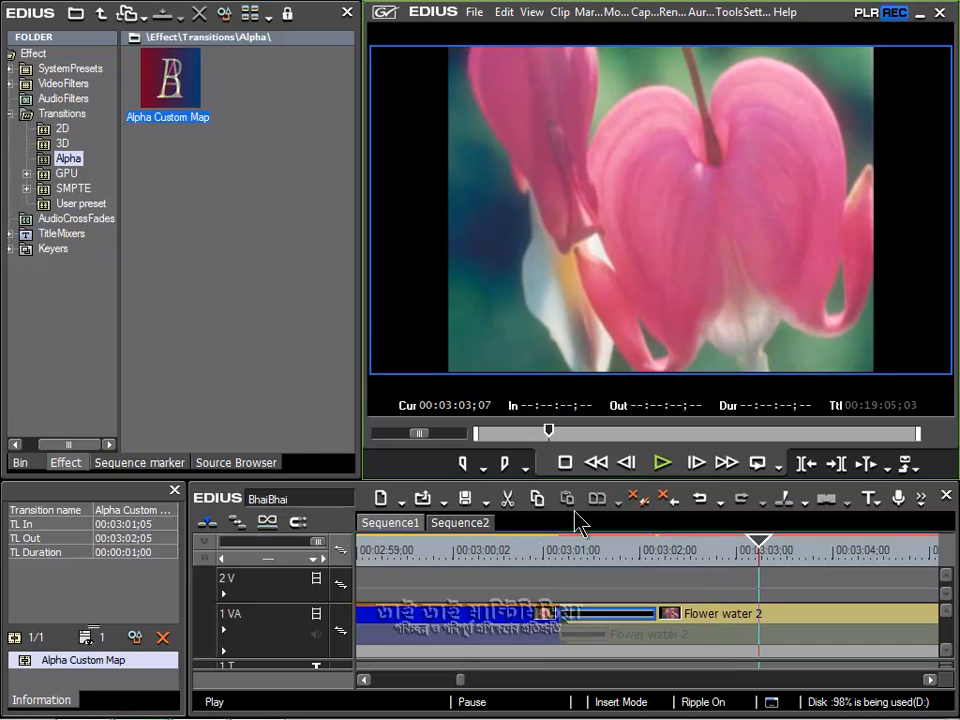
{"action": "left_click", "coordinate": [545, 557]}
{"action": "left_click", "coordinate": [660, 463]}
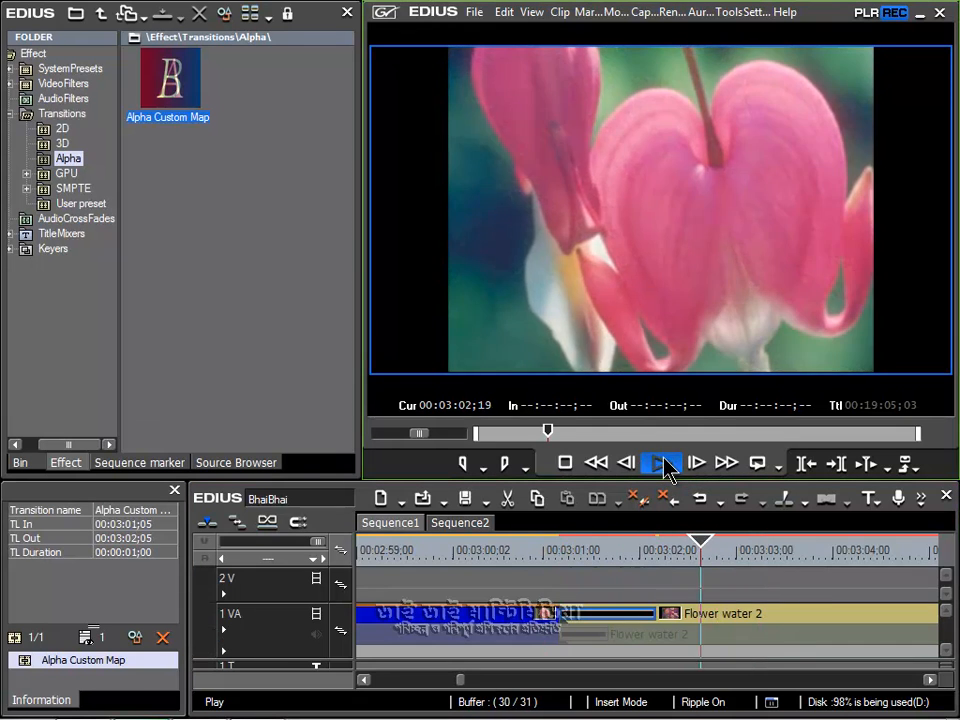
{"action": "left_click", "coordinate": [662, 463]}
Step: Return the playhead to just before the transition and lower its Sharpness to the minimum in the Alpha Map settings
{"action": "left_click", "coordinate": [549, 553]}
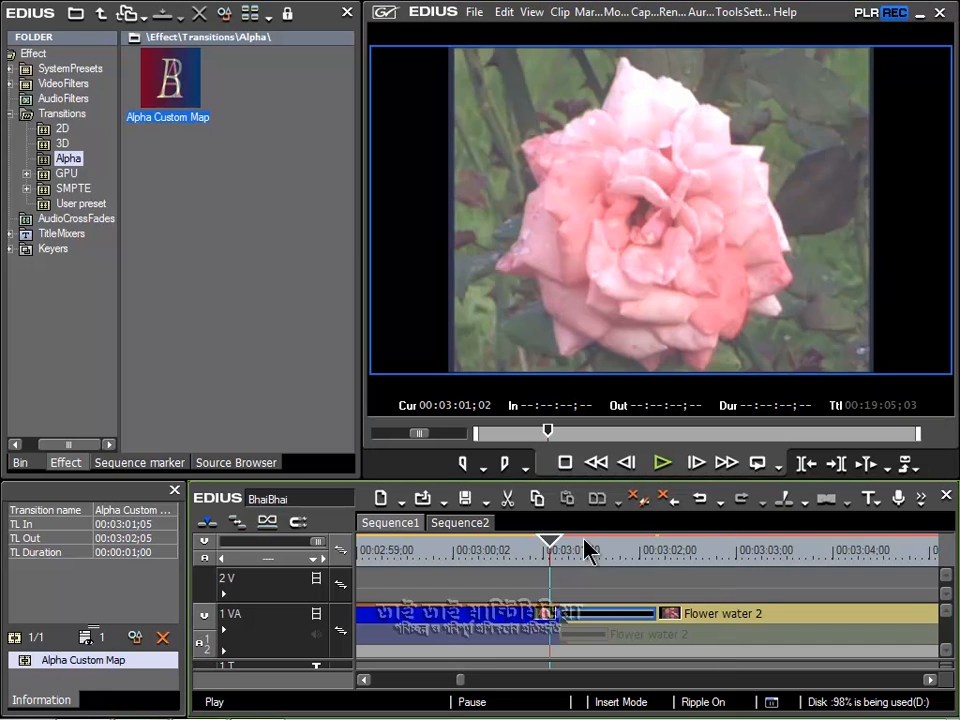
{"action": "left_click", "coordinate": [135, 637]}
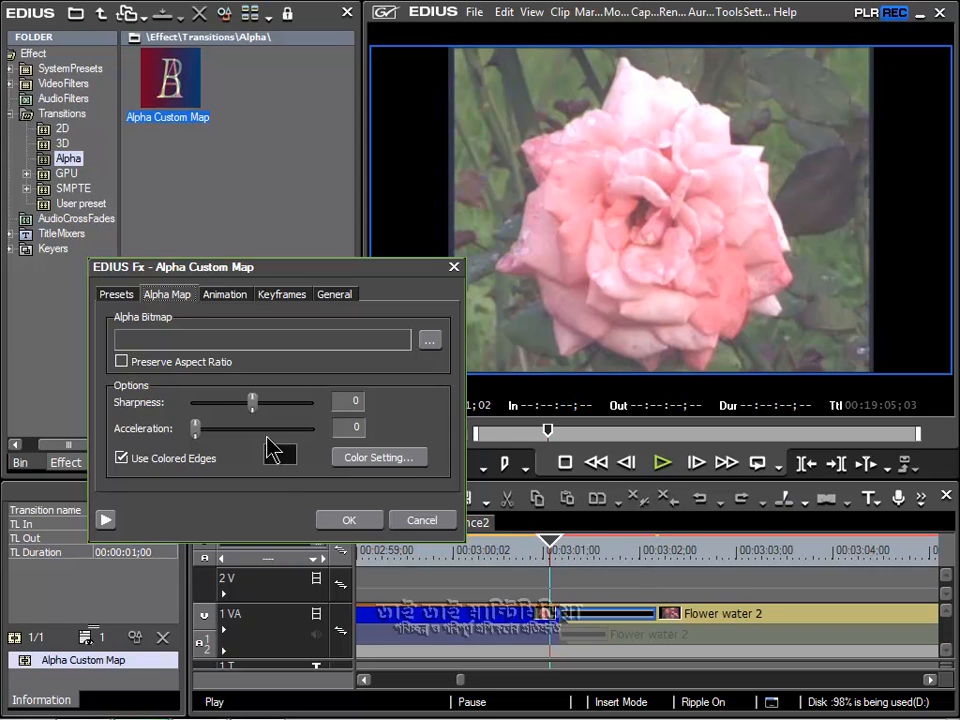
{"action": "left_click_drag", "start_coordinate": [254, 408], "coordinate": [171, 401]}
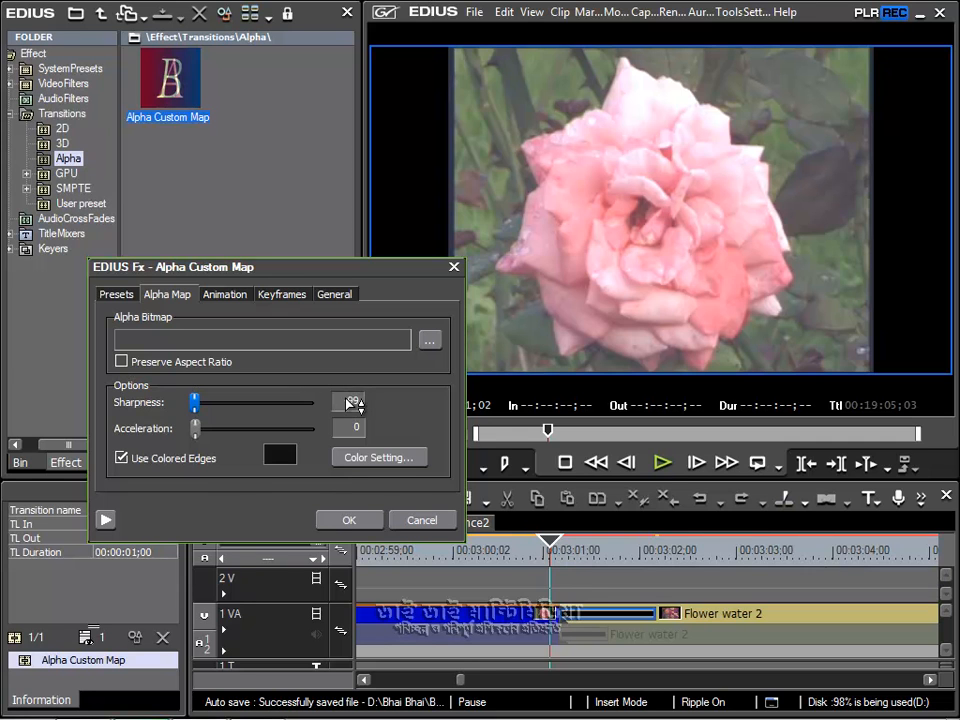
{"action": "left_click", "coordinate": [340, 520]}
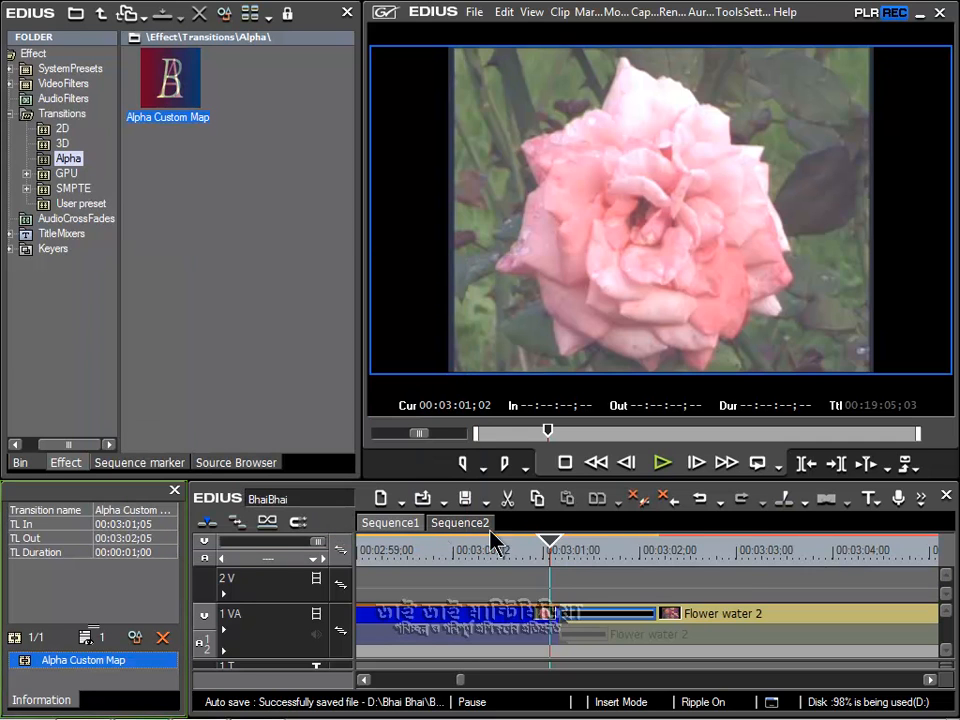
Step: Play the transition repeatedly from just before its start to examine the effect of the reduced sharpness
{"action": "left_click", "coordinate": [657, 466]}
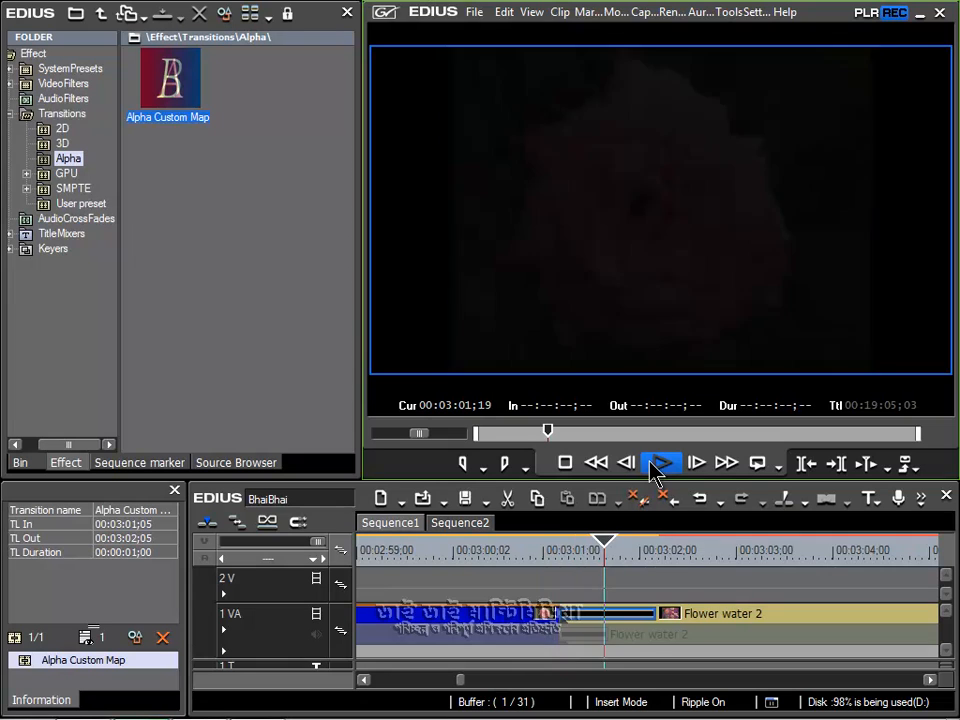
{"action": "left_click", "coordinate": [657, 466]}
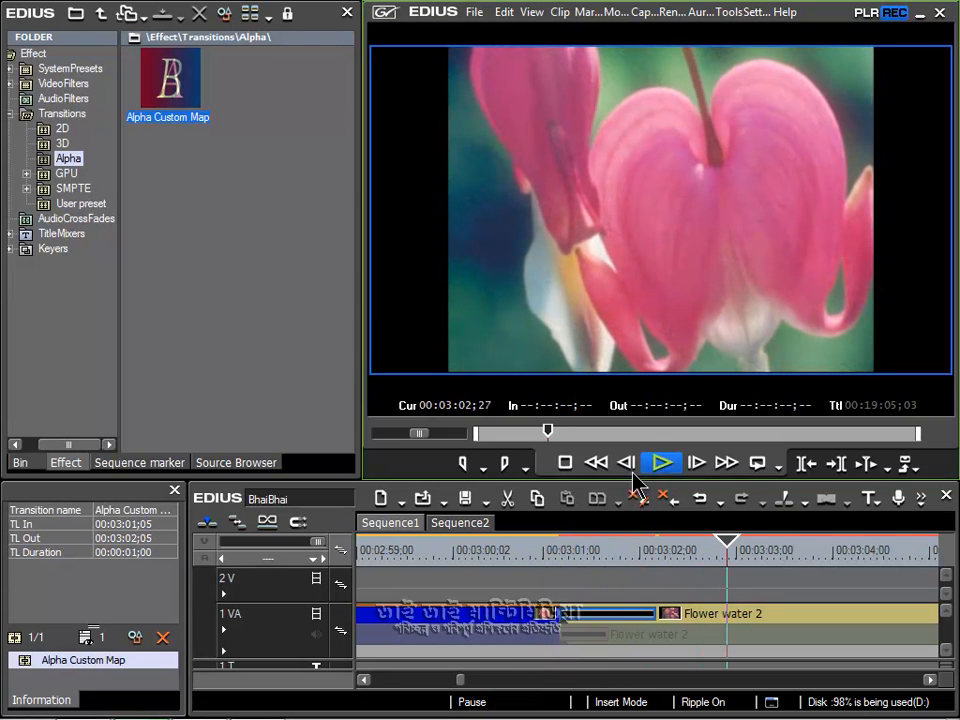
{"action": "left_click", "coordinate": [548, 555]}
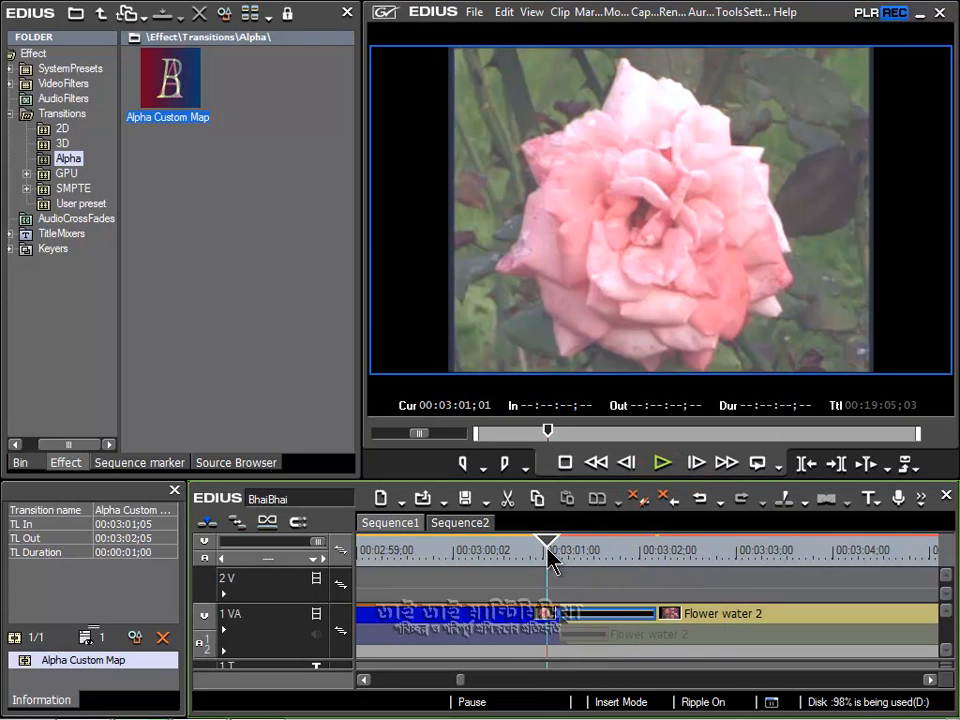
{"action": "left_click", "coordinate": [659, 465]}
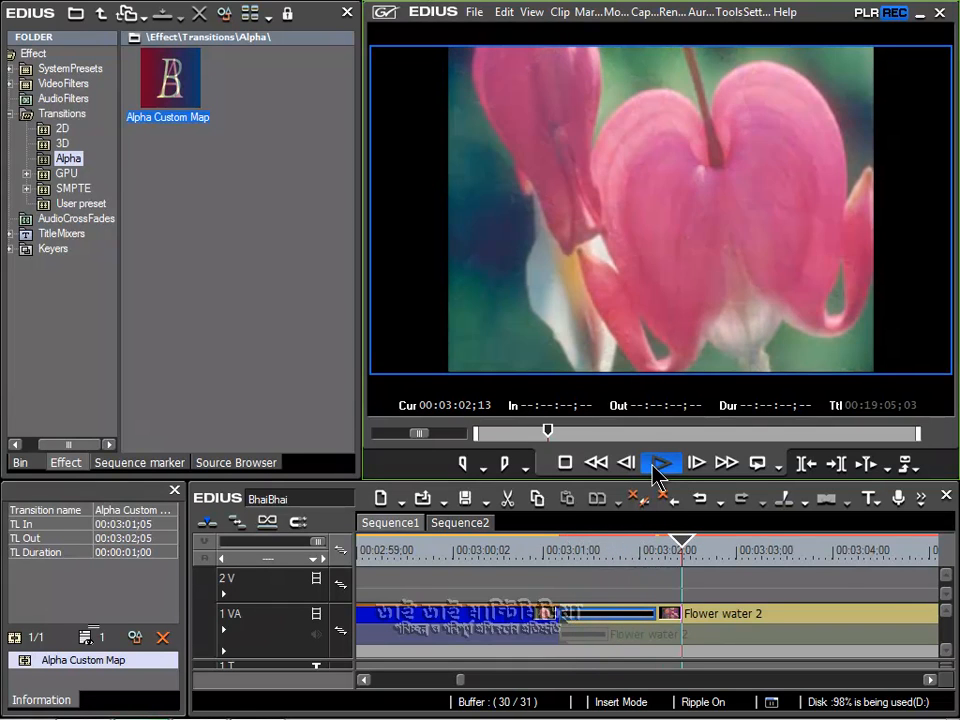
{"action": "left_click", "coordinate": [659, 465]}
{"action": "left_click", "coordinate": [548, 558]}
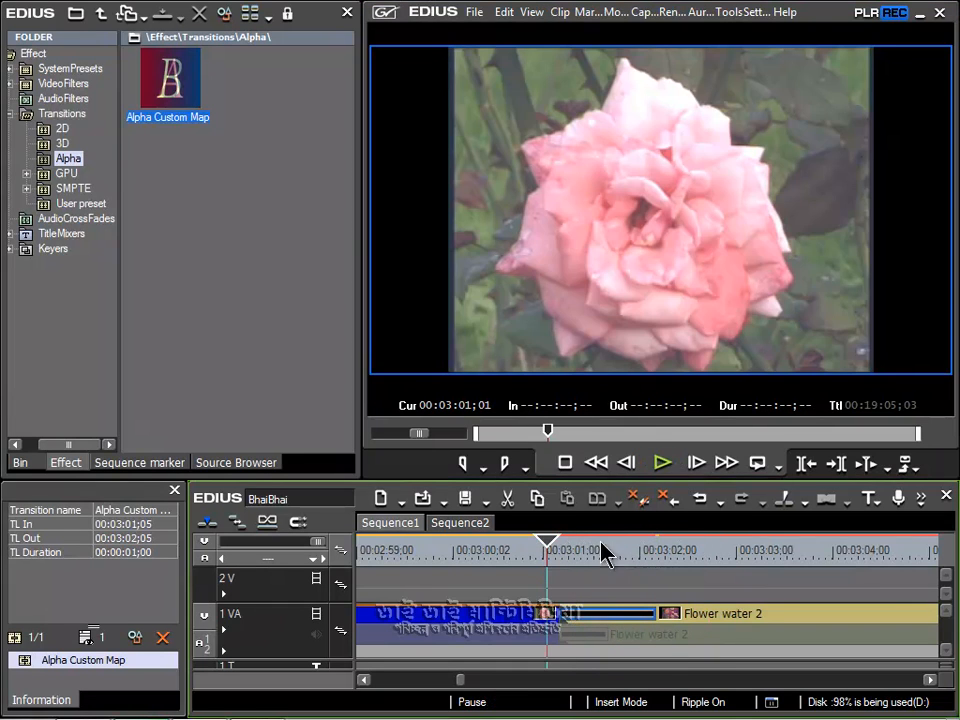
{"action": "left_click", "coordinate": [660, 465]}
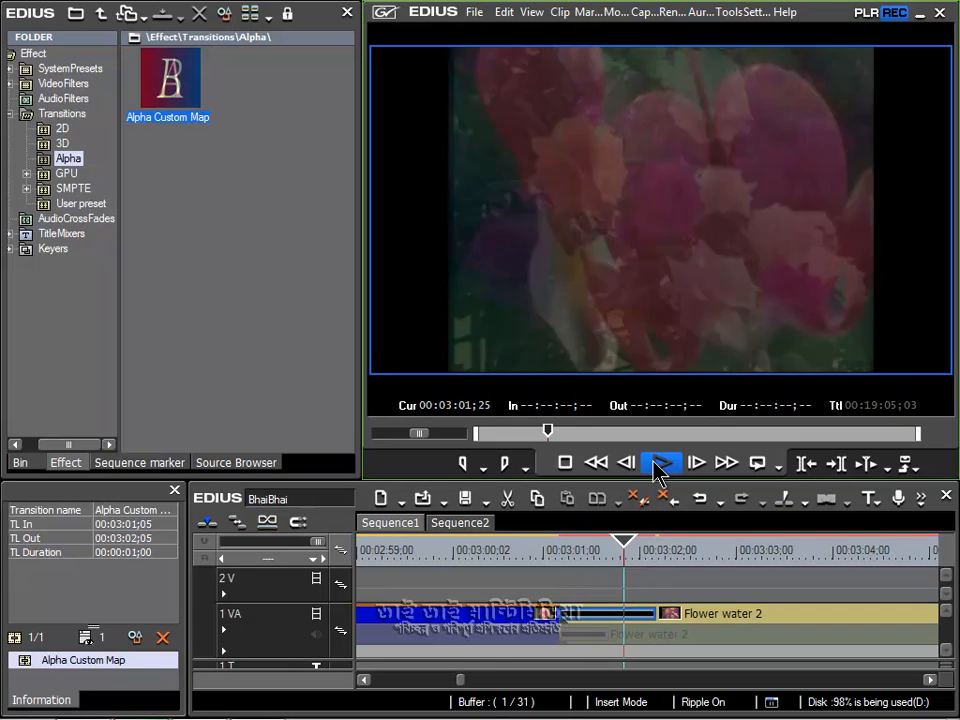
{"action": "left_click", "coordinate": [657, 466]}
{"action": "left_click", "coordinate": [548, 558]}
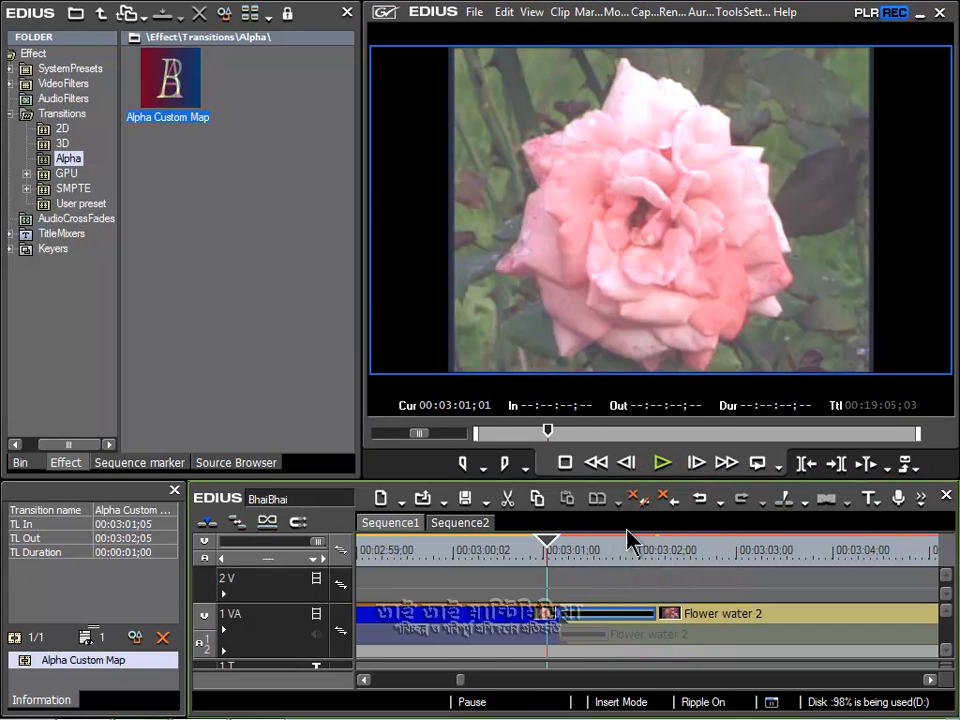
{"action": "left_click", "coordinate": [662, 463]}
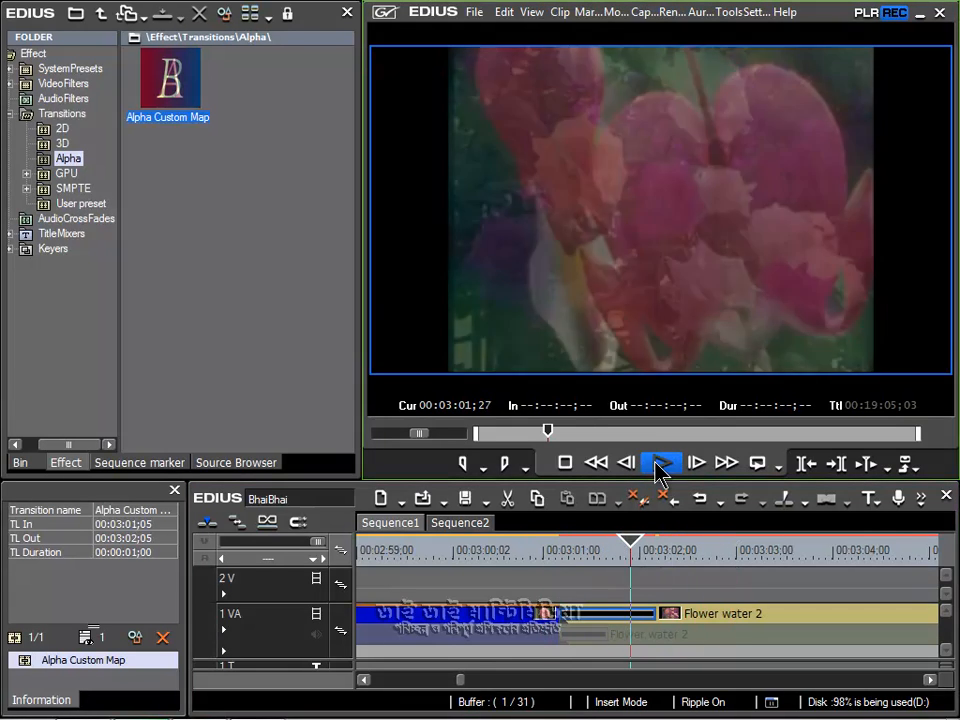
{"action": "left_click", "coordinate": [656, 467]}
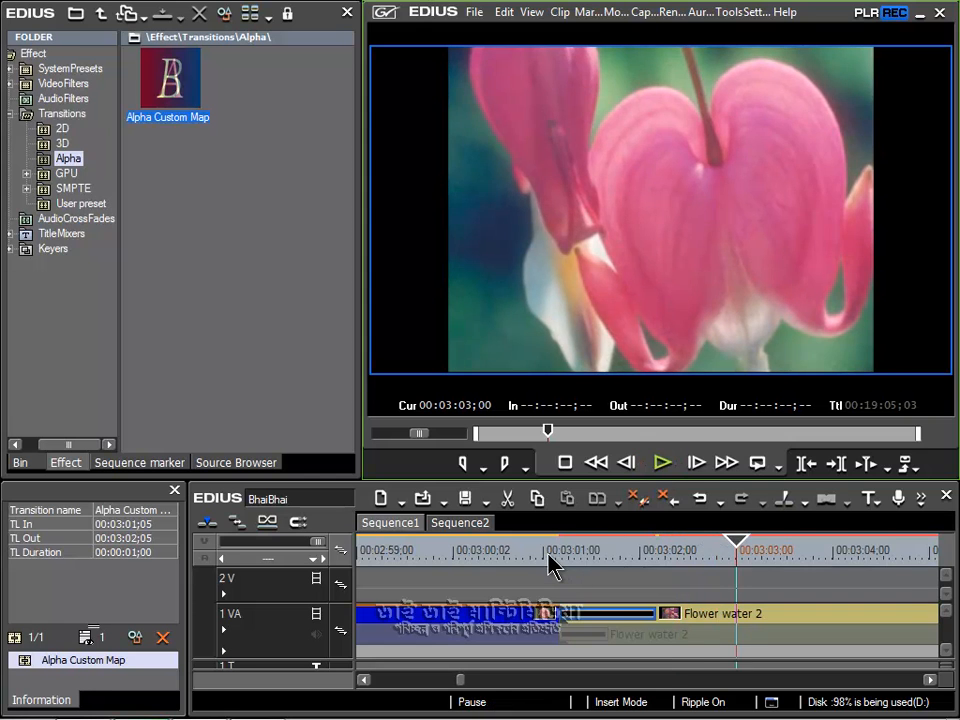
{"action": "left_click", "coordinate": [548, 557]}
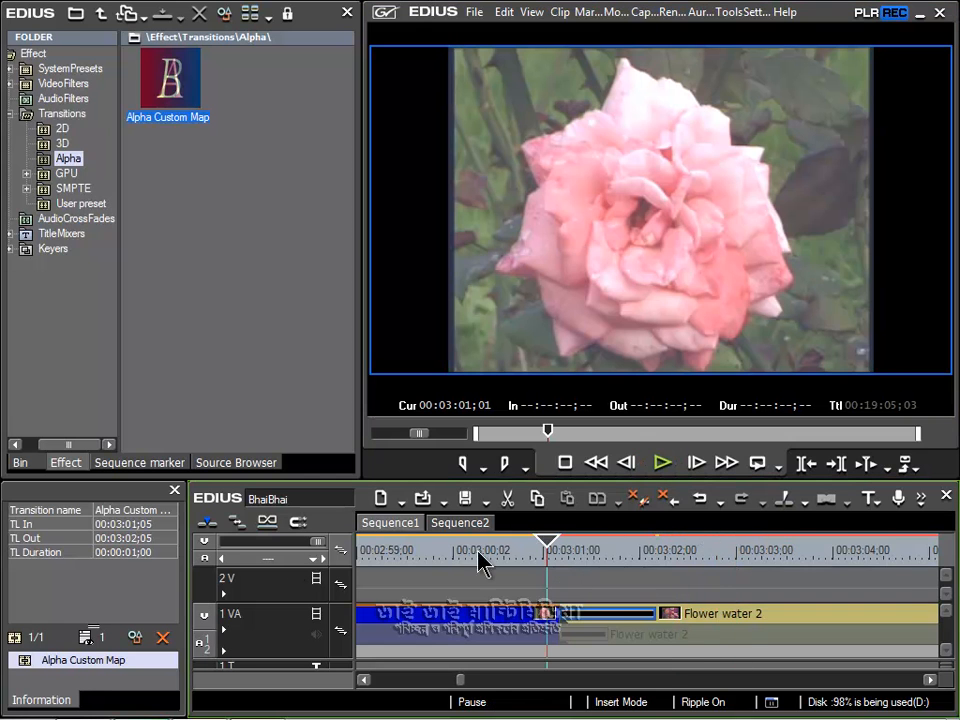
Step: Save the adjusted Alpha Custom Map transition as a current user preset named "Black fading", keeping the [00:00:01;00] duration suffix
{"action": "right_click", "coordinate": [85, 665]}
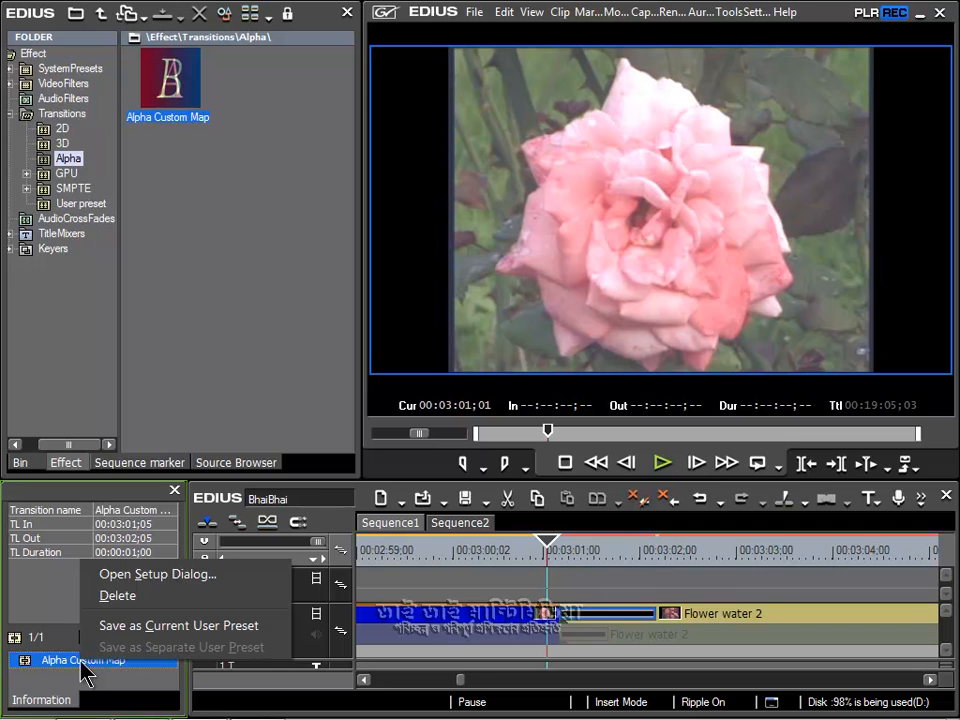
{"action": "left_click", "coordinate": [139, 626]}
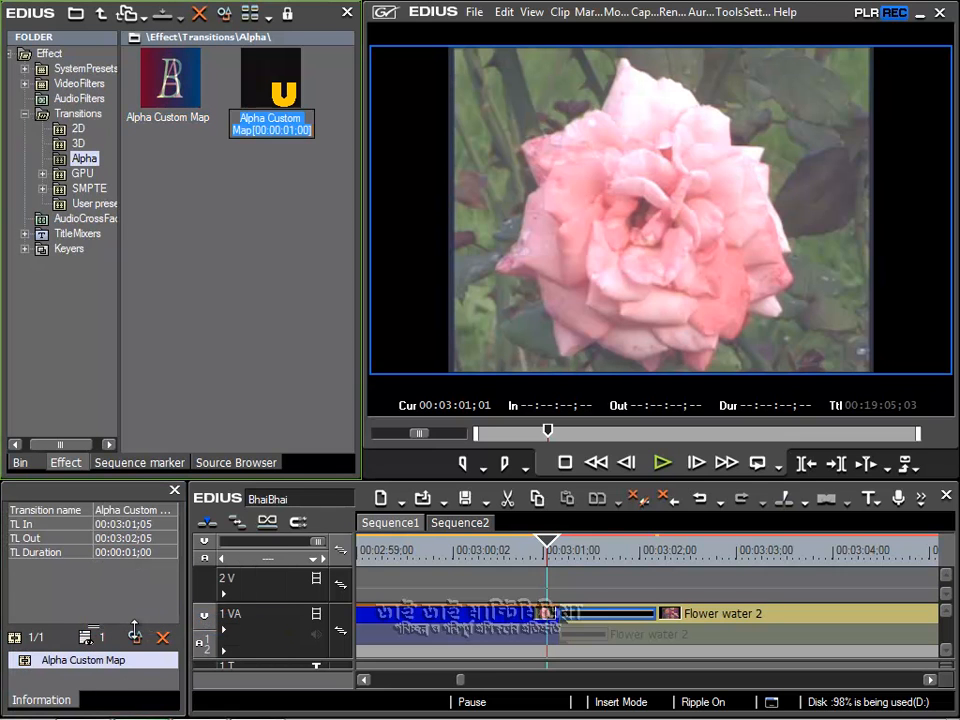
{"action": "left_click_drag", "start_coordinate": [240, 119], "coordinate": [248, 129]}
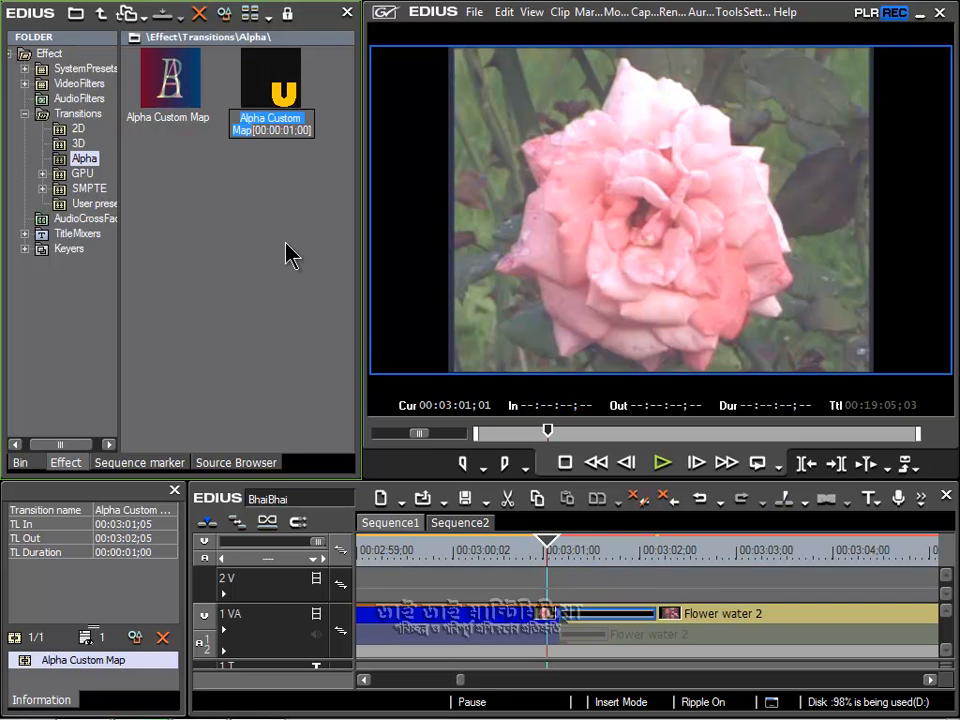
{"action": "type", "text": "Black"}
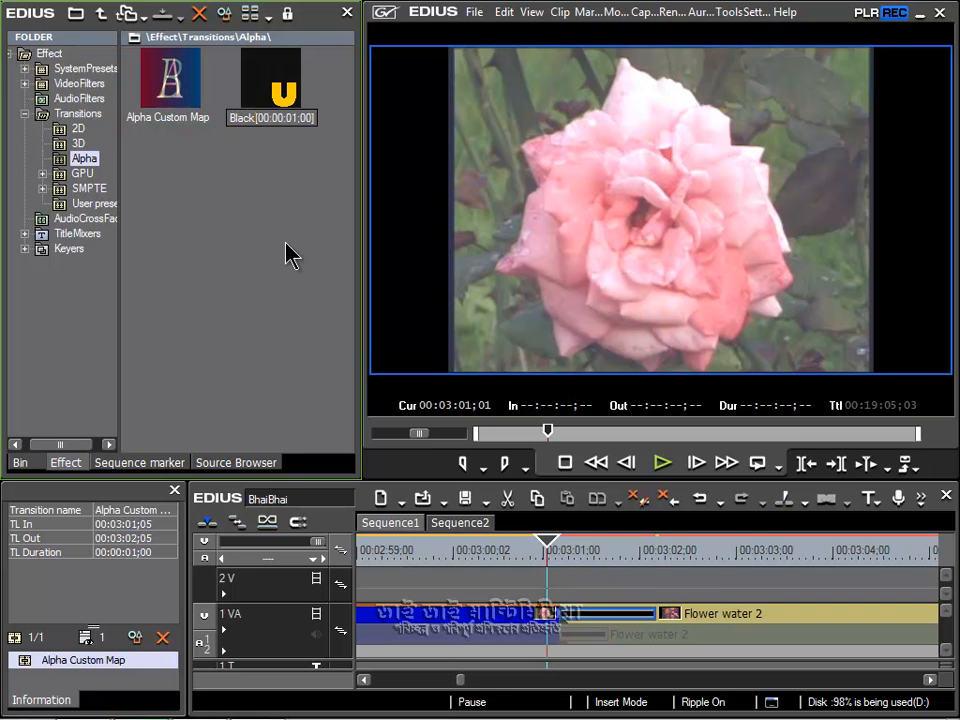
{"action": "type", "text": " fading"}
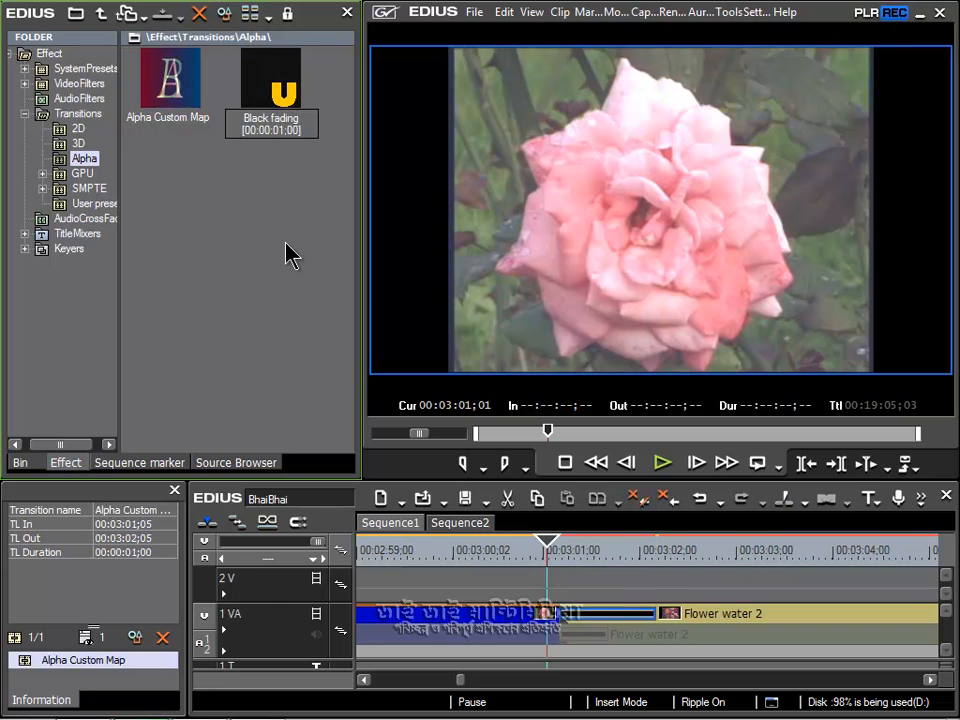
{"action": "key", "text": "Return"}
Step: Unlock the effect folders, move the Black fading preset into the User preset folder, and reopen the Alpha folder
{"action": "left_click", "coordinate": [288, 17]}
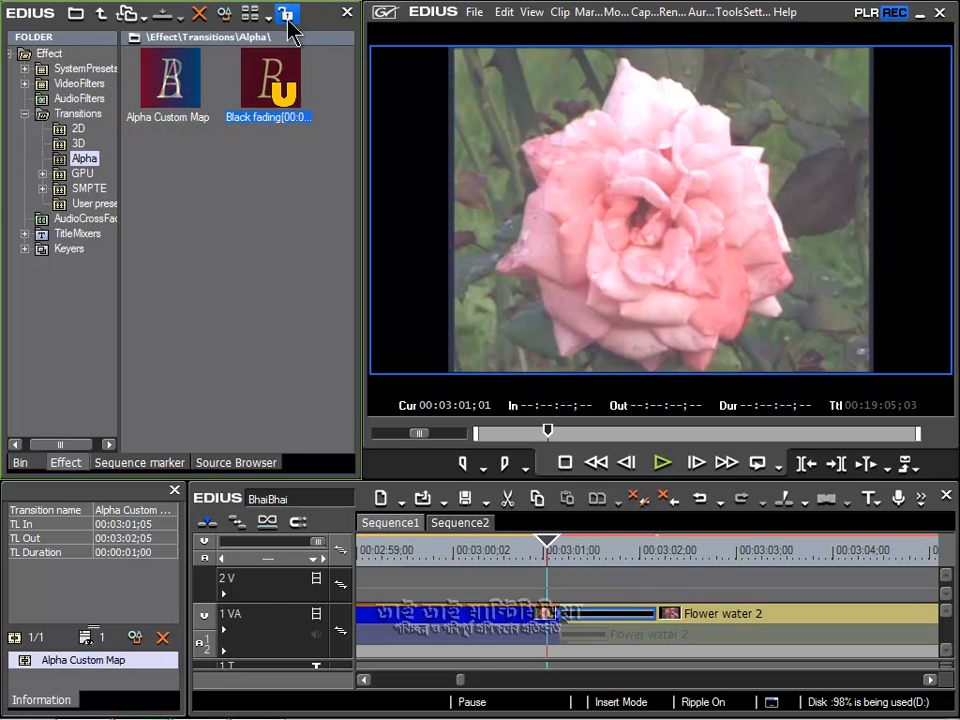
{"action": "left_click_drag", "start_coordinate": [287, 72], "coordinate": [88, 206]}
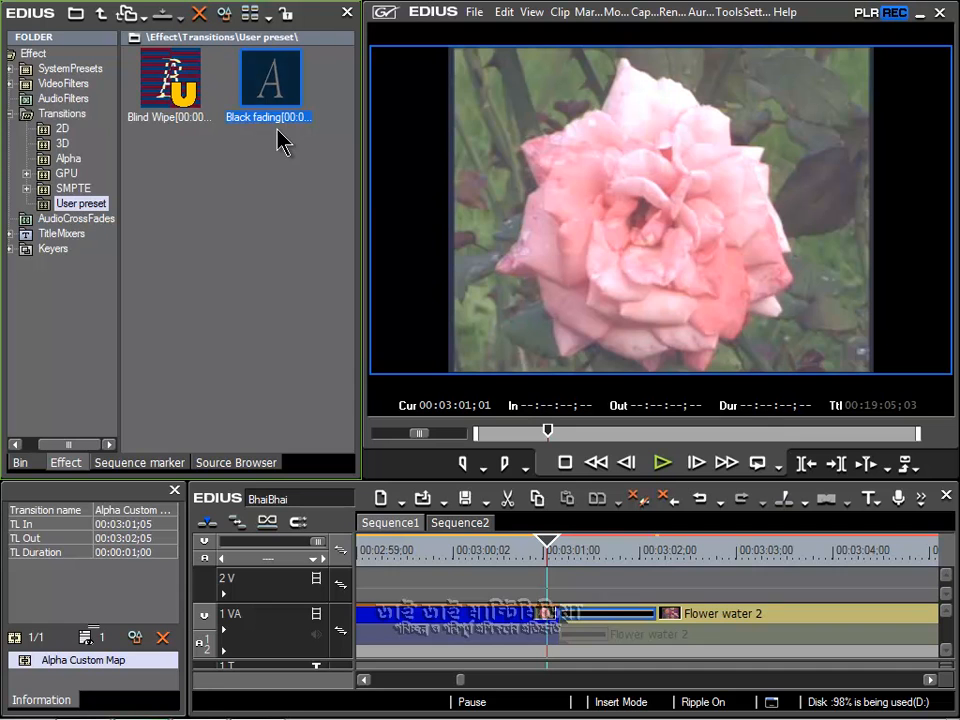
{"action": "left_click", "coordinate": [72, 159]}
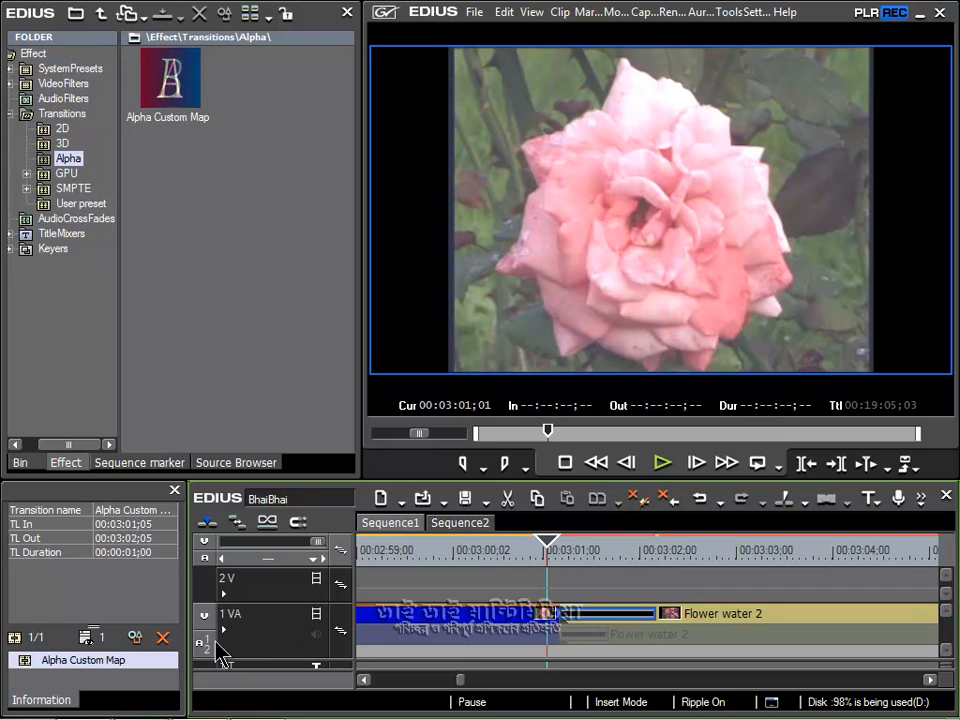
Step: Change the colored edge of the applied Alpha Custom Map transition to white, with red, green and blue at 235
{"action": "left_click", "coordinate": [135, 638]}
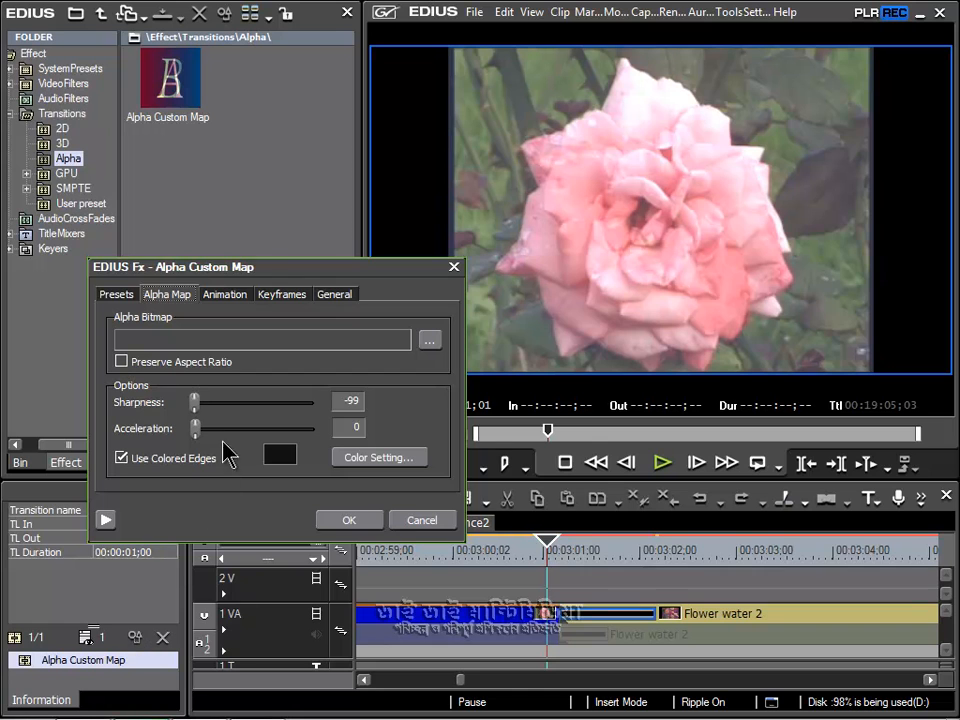
{"action": "left_click", "coordinate": [284, 459]}
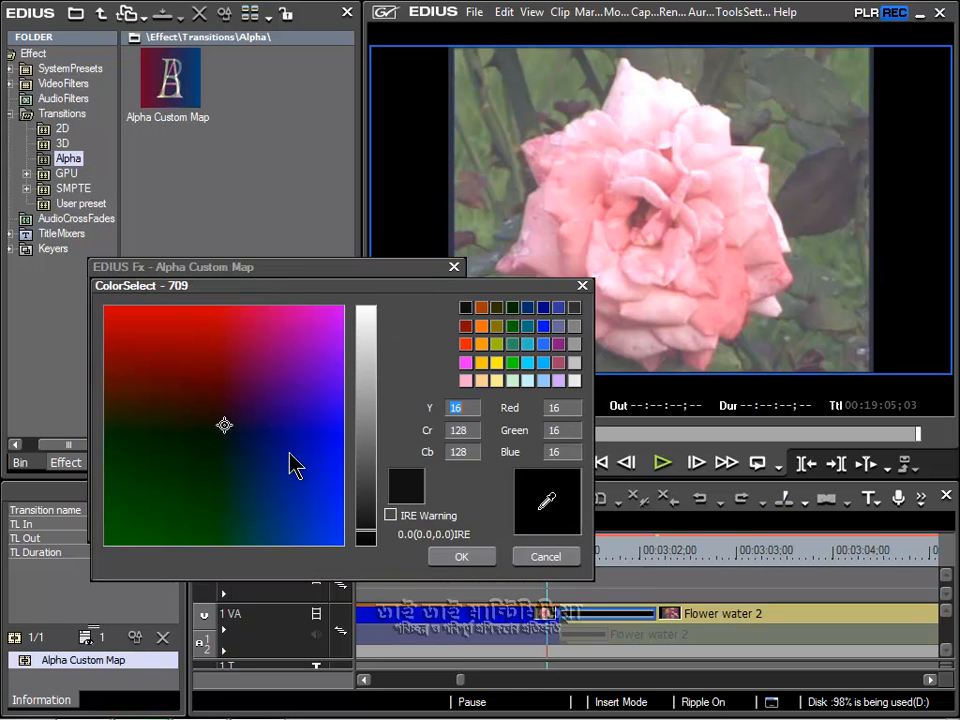
{"action": "left_click", "coordinate": [367, 312]}
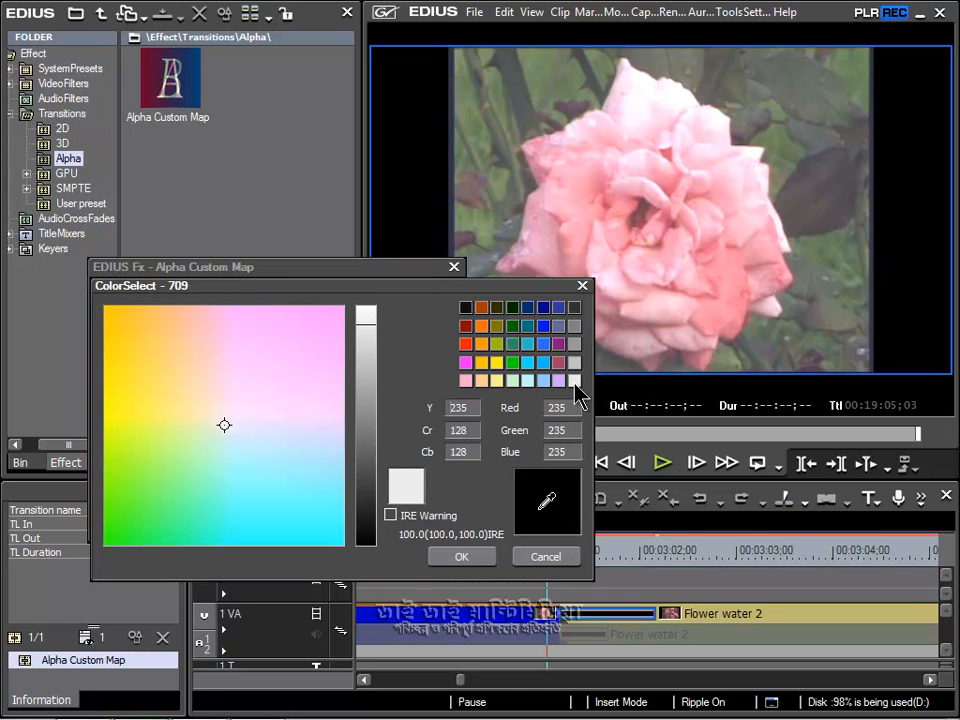
{"action": "left_click", "coordinate": [459, 559]}
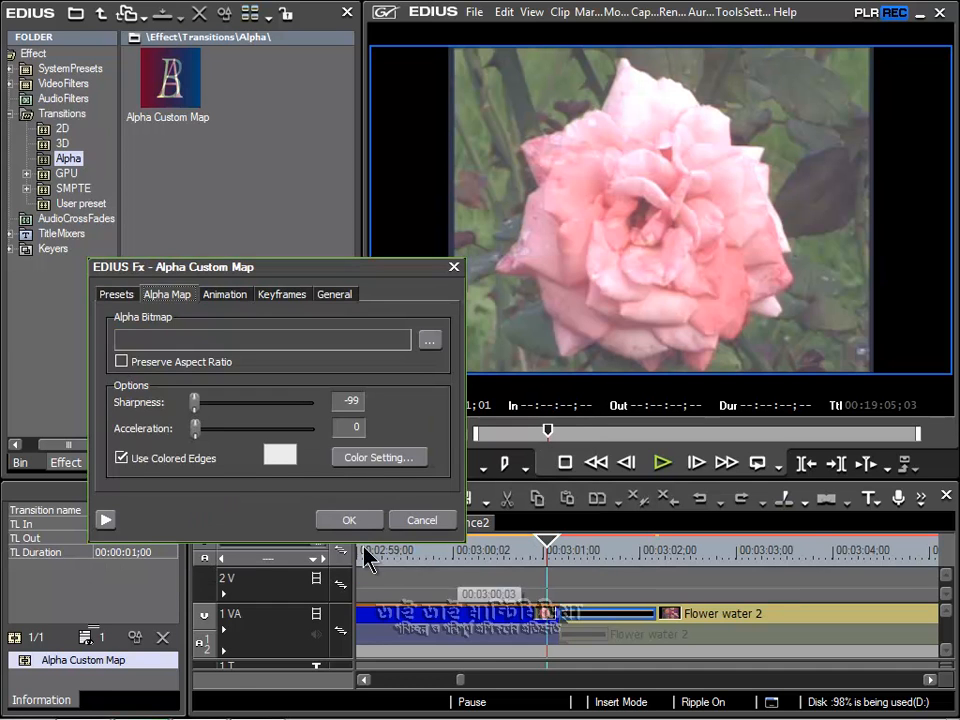
{"action": "left_click", "coordinate": [341, 522]}
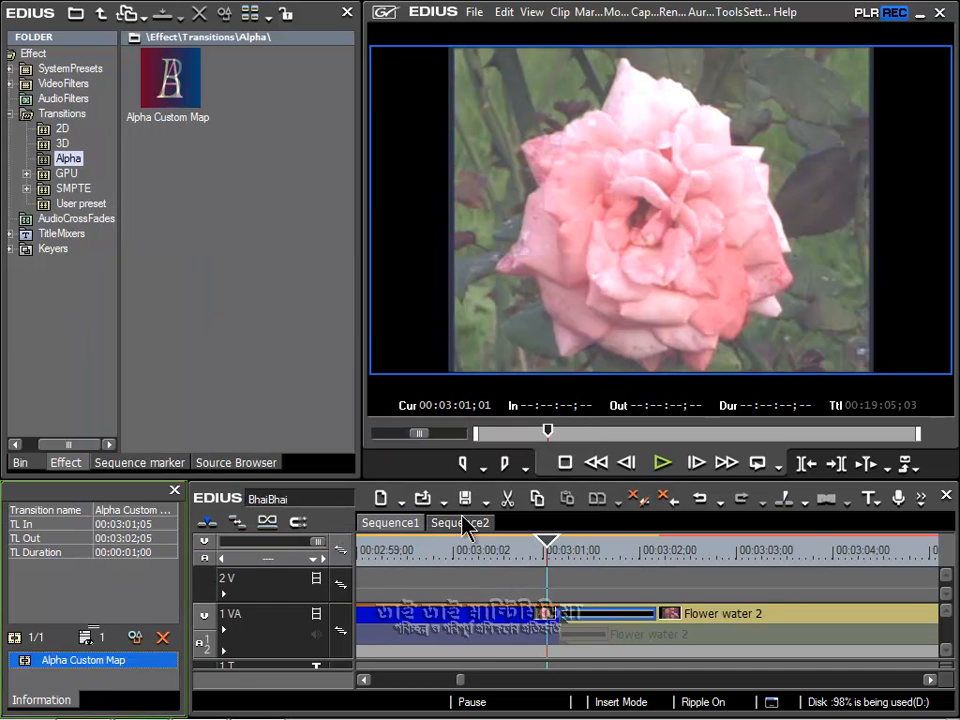
Step: Play the transition several times from just before its start to examine the white edge color
{"action": "left_click", "coordinate": [663, 465]}
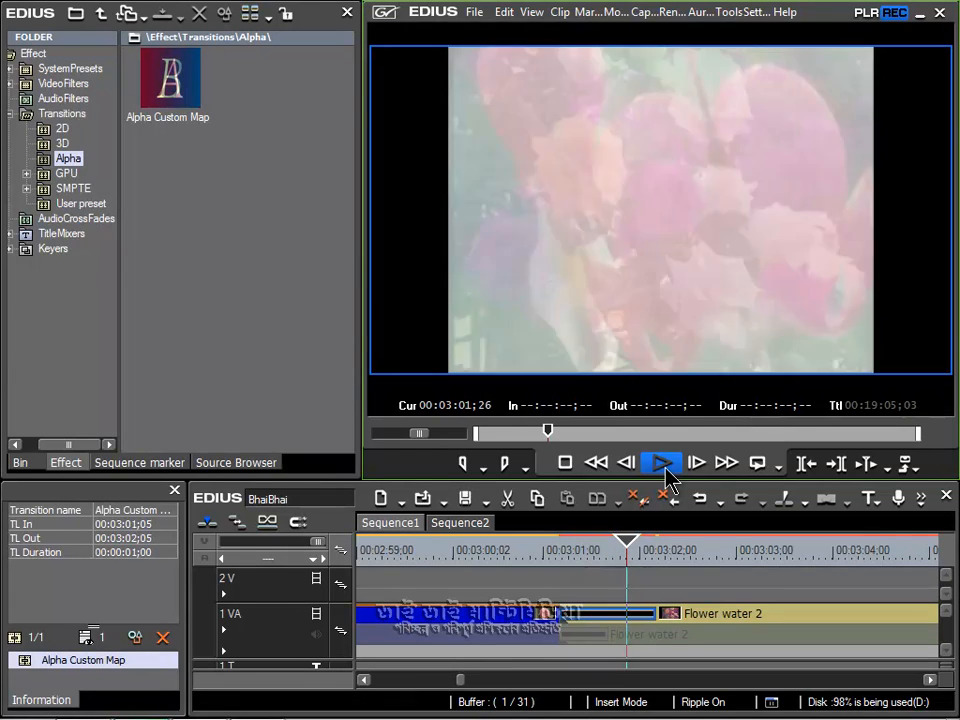
{"action": "left_click", "coordinate": [664, 468]}
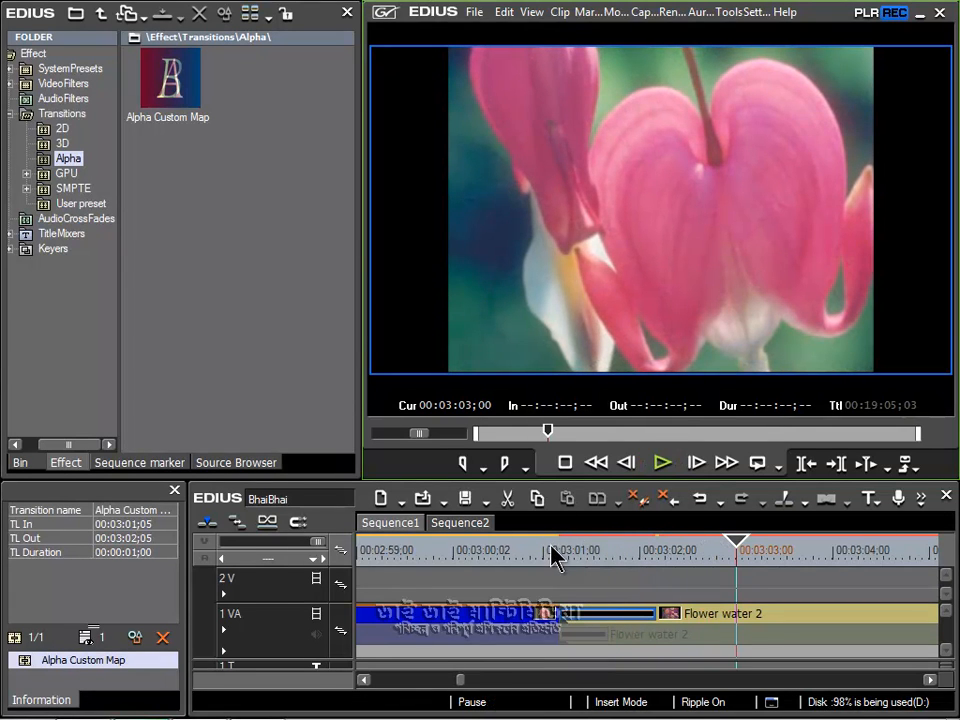
{"action": "left_click", "coordinate": [553, 552]}
{"action": "left_click", "coordinate": [663, 463]}
{"action": "left_click", "coordinate": [553, 552]}
{"action": "left_click", "coordinate": [662, 464]}
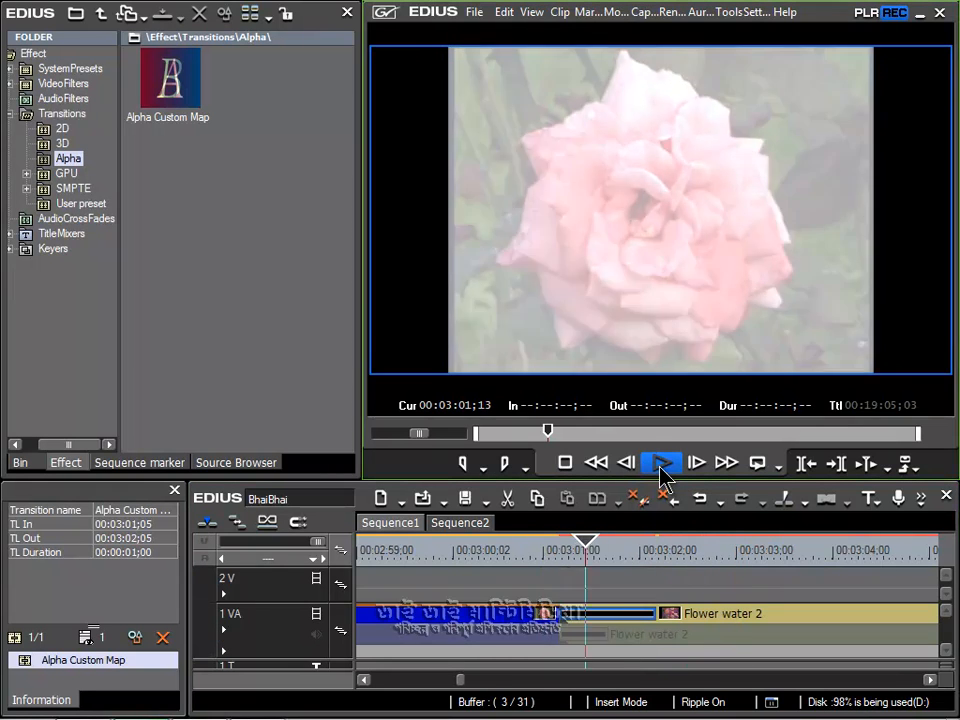
{"action": "key", "text": "space"}
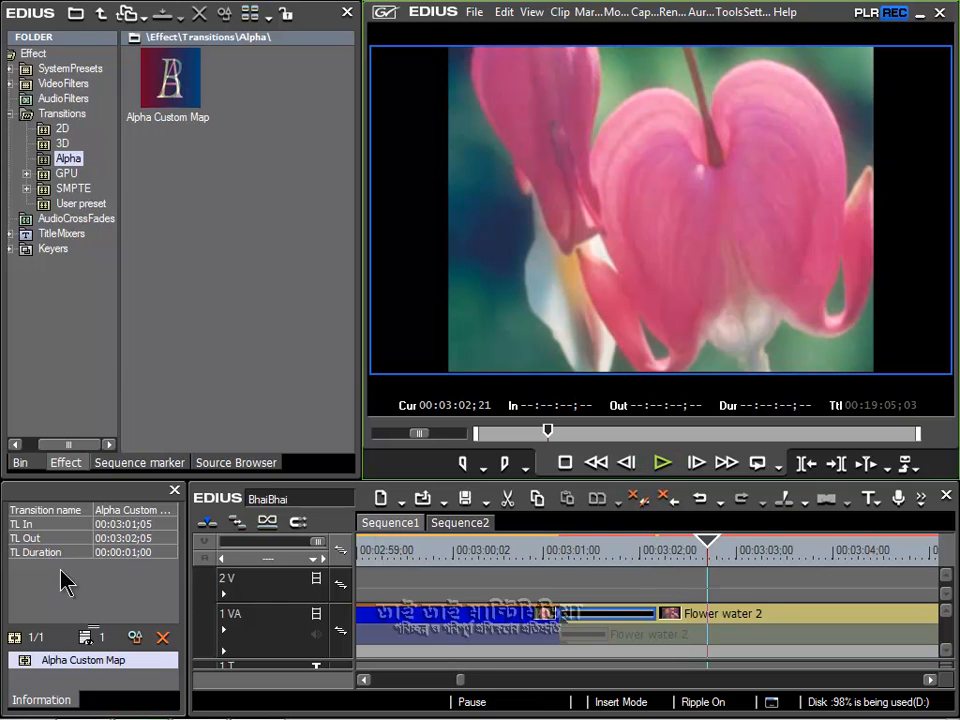
Step: Save the white version of the Alpha Custom Map transition as a current user preset named "White fading"
{"action": "right_click", "coordinate": [83, 664]}
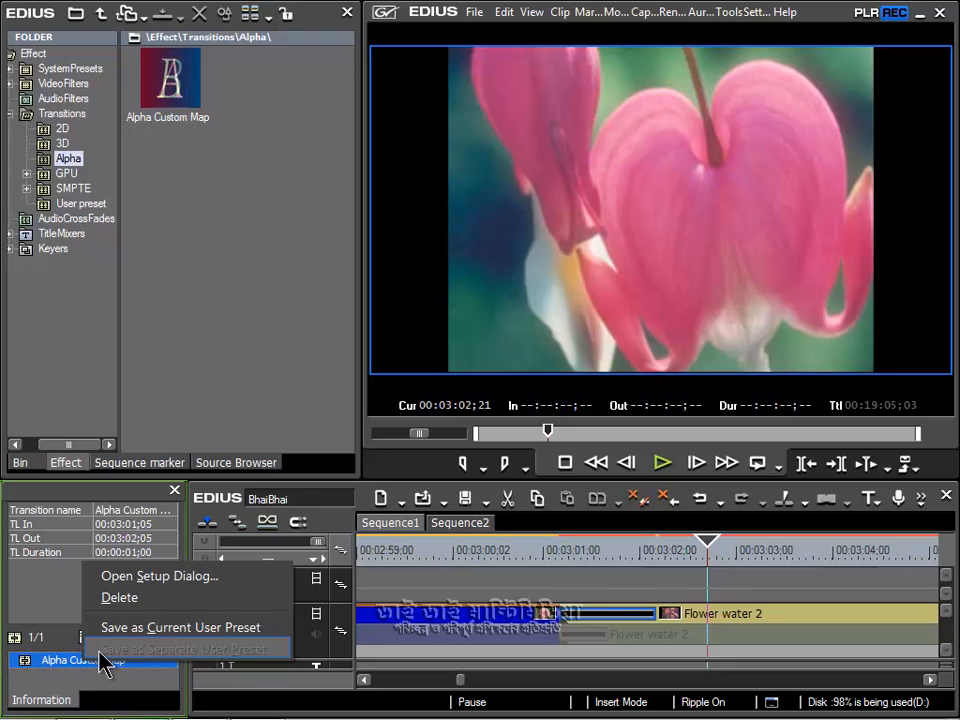
{"action": "left_click", "coordinate": [158, 627]}
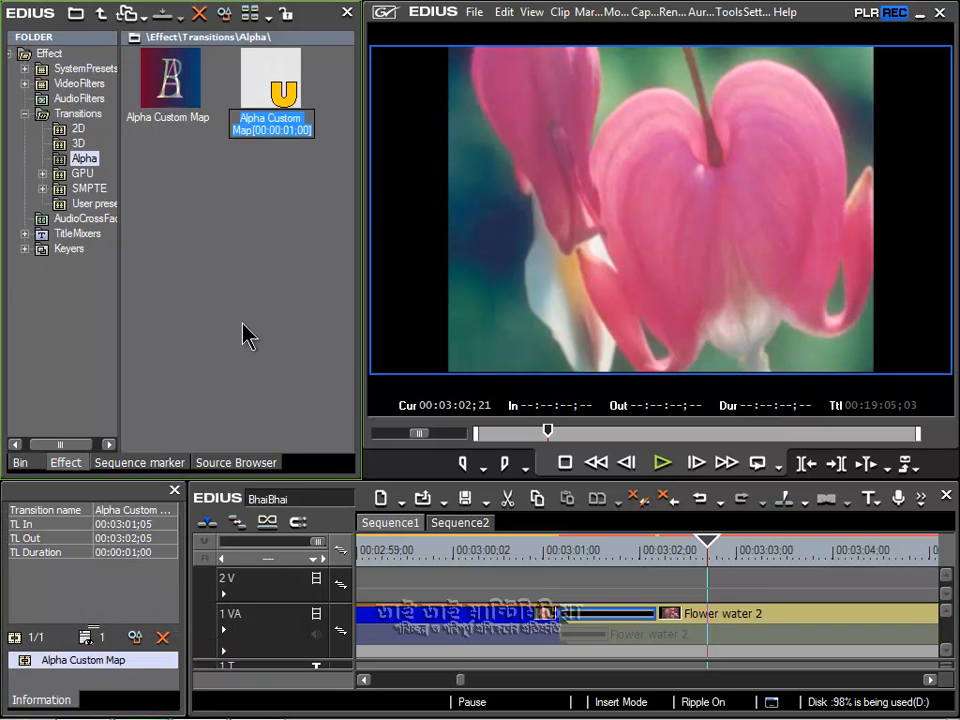
{"action": "type", "text": "White fading"}
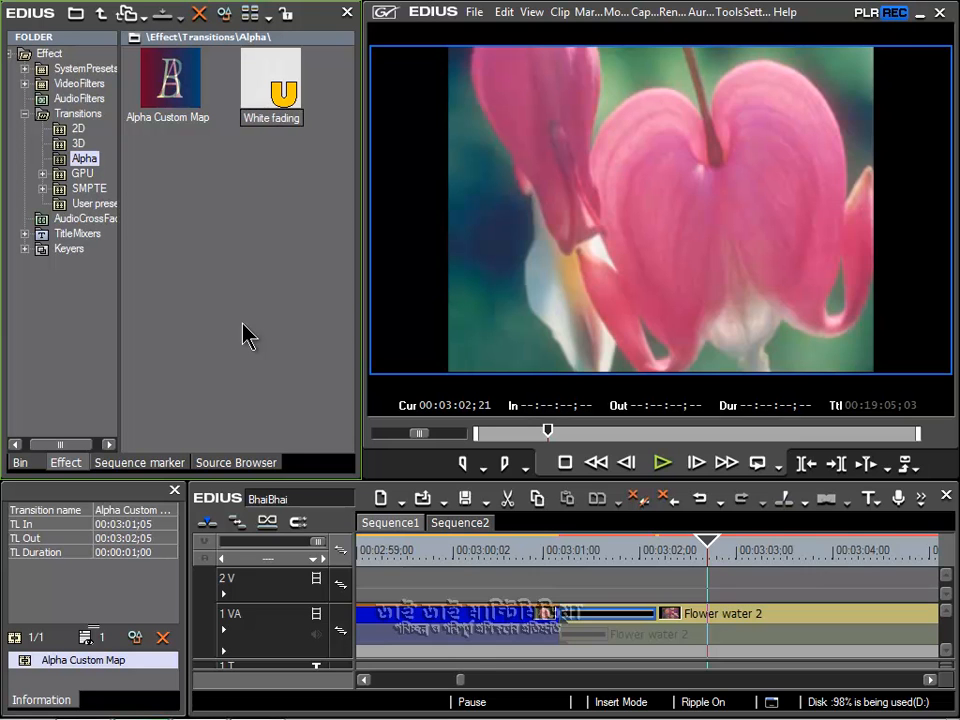
Step: Move the White fading preset into the transitions' User preset folder and lock the effect folders again
{"action": "left_click_drag", "start_coordinate": [268, 80], "coordinate": [96, 210]}
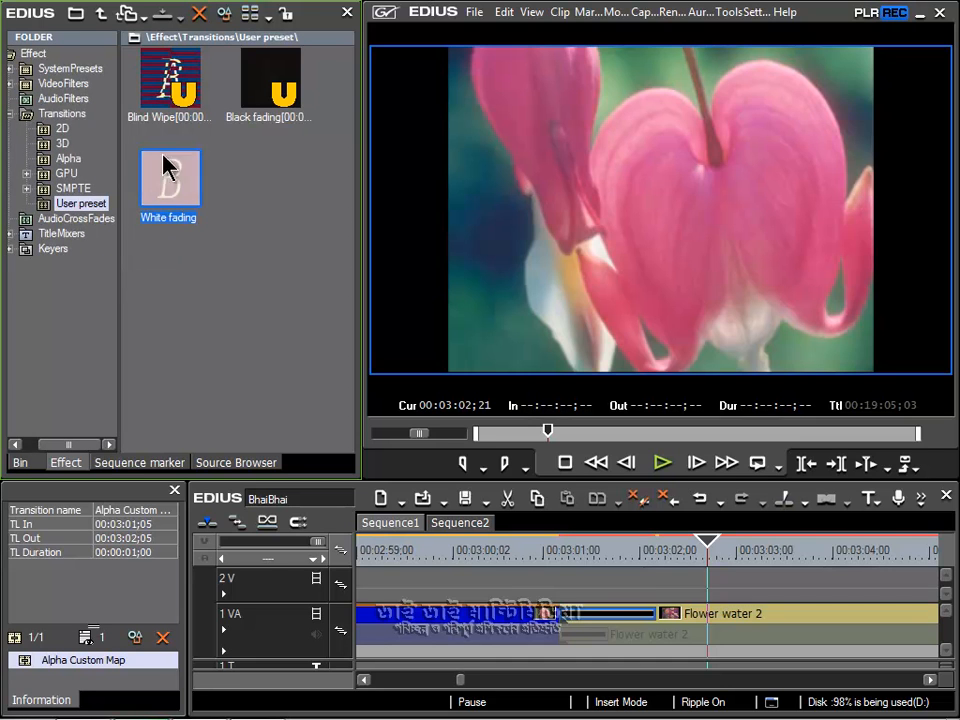
{"action": "left_click", "coordinate": [284, 12]}
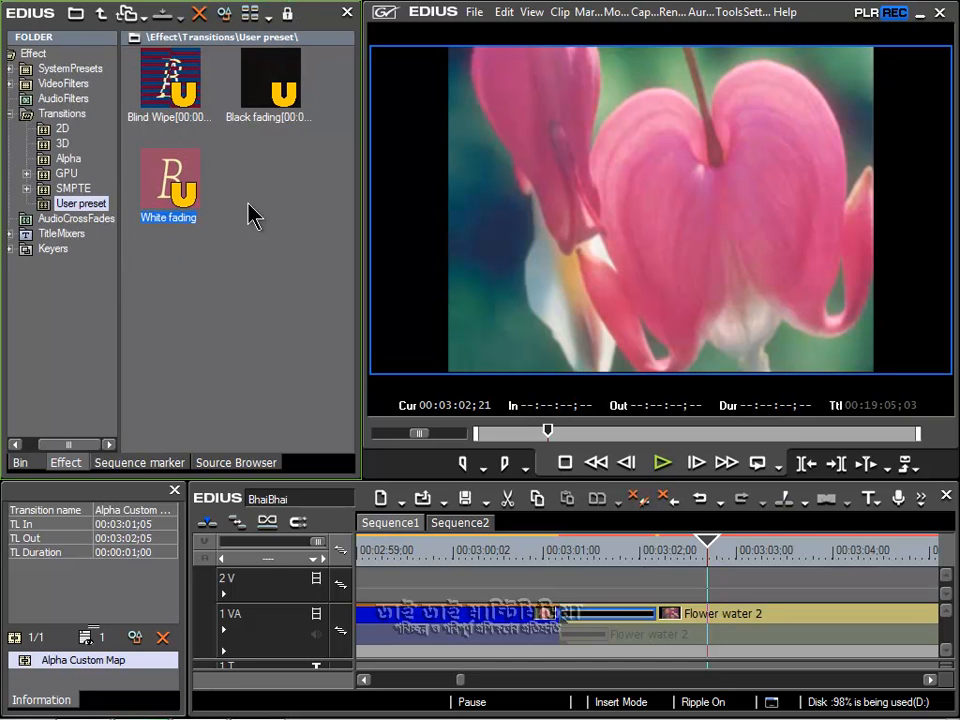